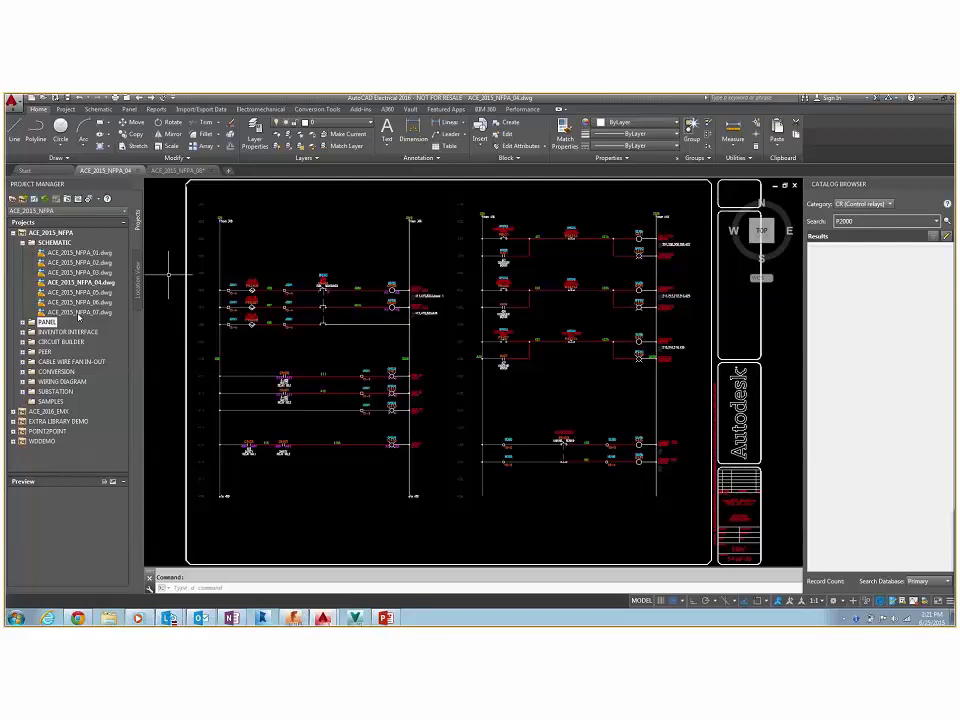
Step: Preview ACE_2015_NFPA_07.dwg, view the ACE_2015_NFPA_08 panel drawing, and return to the ACE_2015_NFPA_04 schematic
{"action": "left_click", "coordinate": [78, 312]}
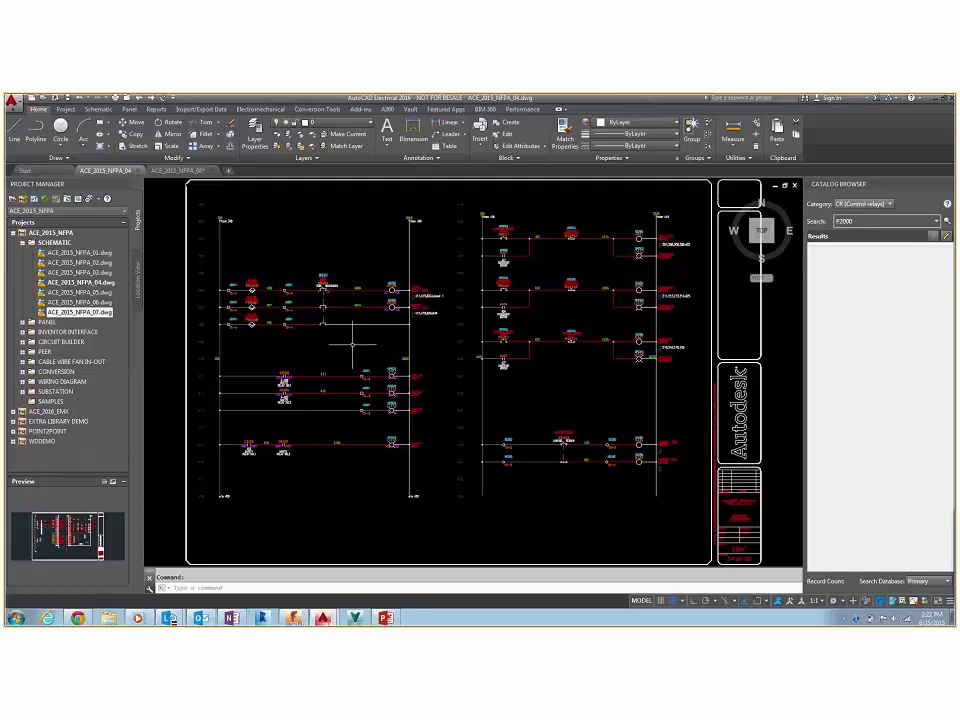
{"action": "left_click", "coordinate": [188, 171]}
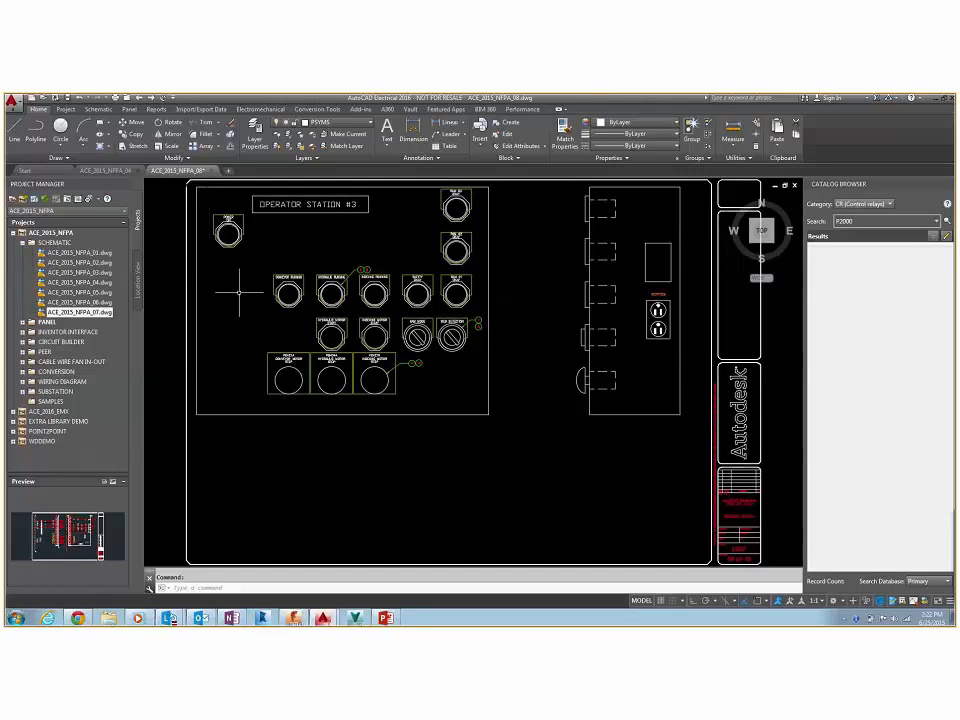
{"action": "left_click", "coordinate": [82, 283]}
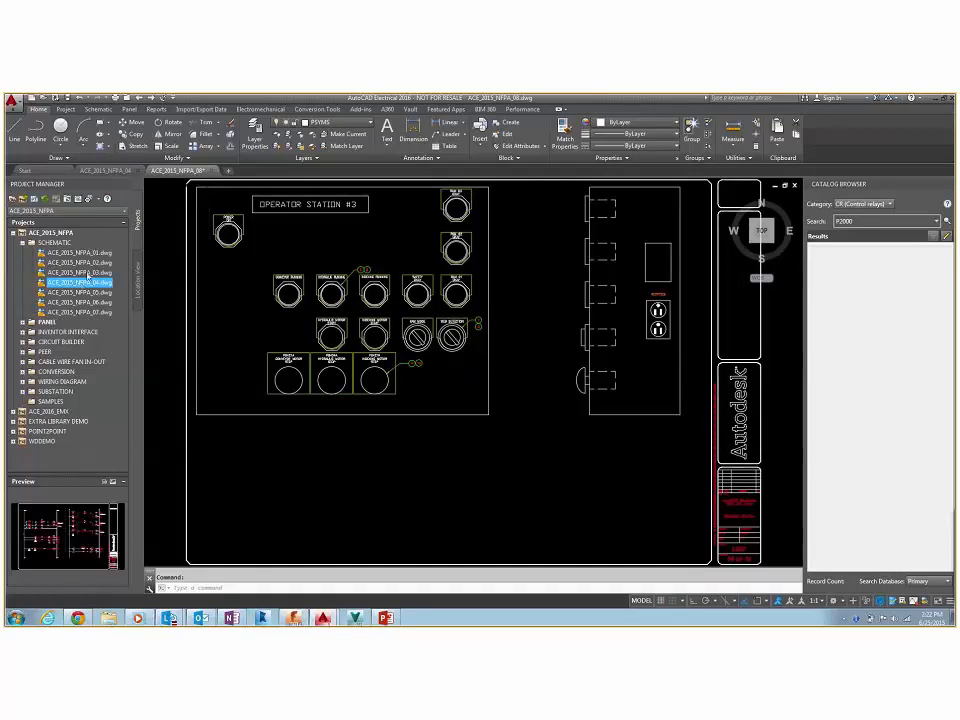
{"action": "mouse_move", "coordinate": [121, 172]}
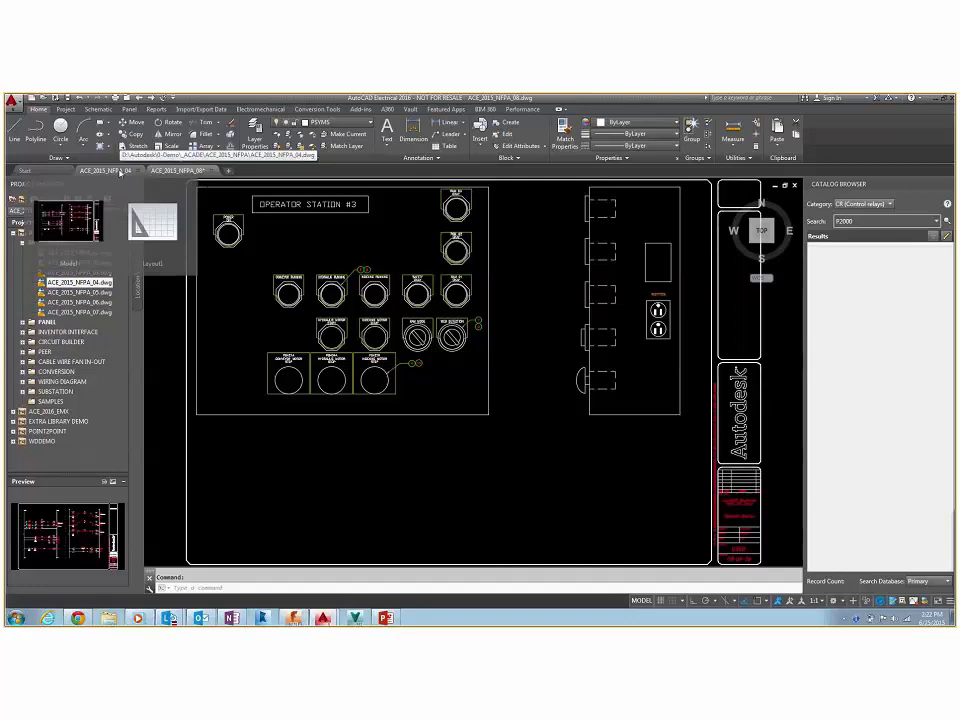
{"action": "left_click", "coordinate": [120, 172]}
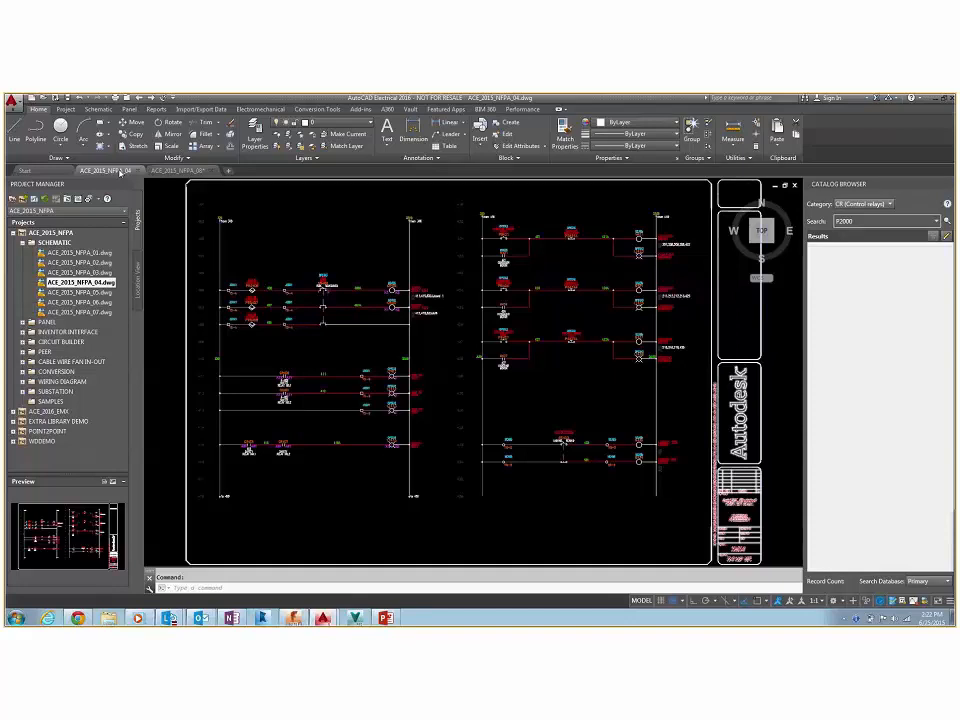
Step: Examine the wire types offered for converting the wire at line reference 406, leaving the wire unchanged
{"action": "scroll", "coordinate": [264, 251], "scroll_direction": "down", "scroll_amount": 2}
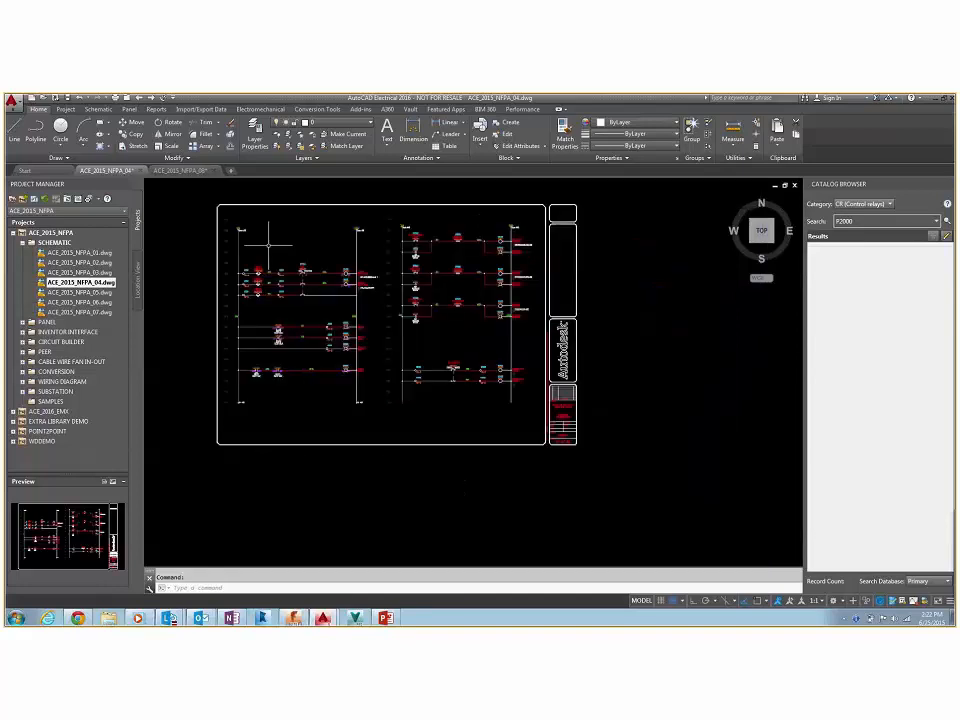
{"action": "scroll", "coordinate": [295, 250], "scroll_direction": "up", "scroll_amount": 6}
{"action": "middle_click_drag", "start_coordinate": [295, 250], "coordinate": [390, 295]}
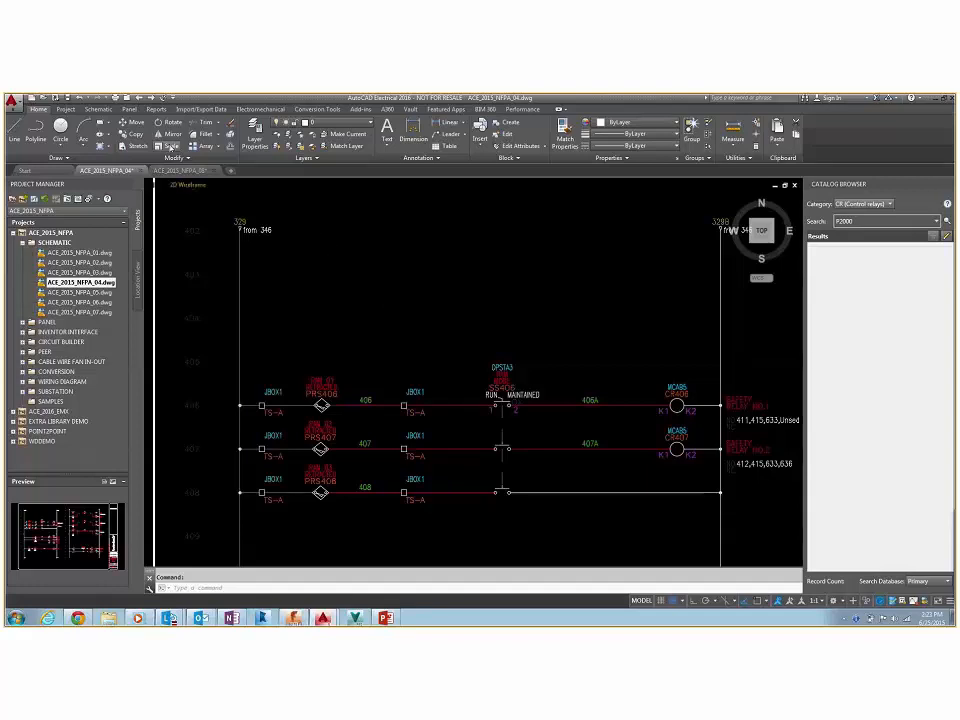
{"action": "left_click", "coordinate": [106, 110]}
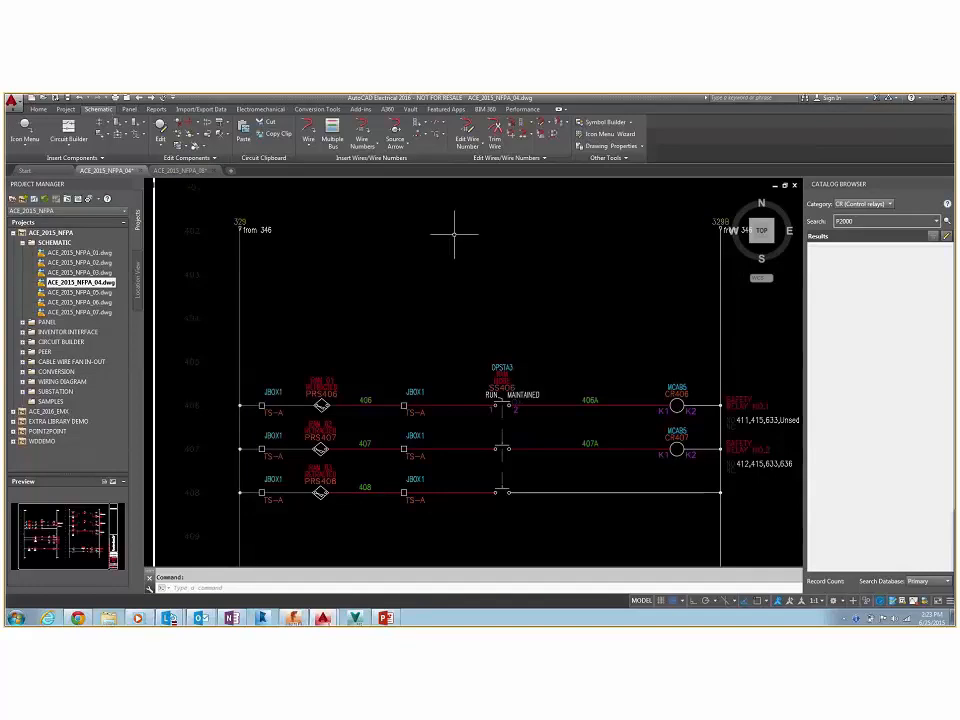
{"action": "right_click", "coordinate": [458, 405]}
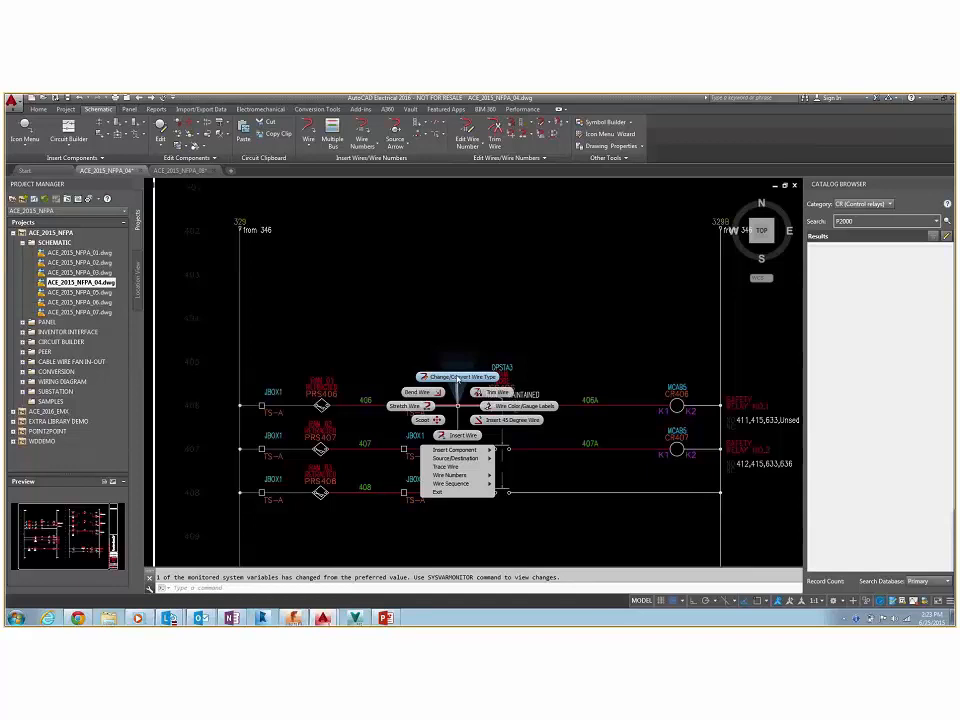
{"action": "left_click", "coordinate": [457, 378]}
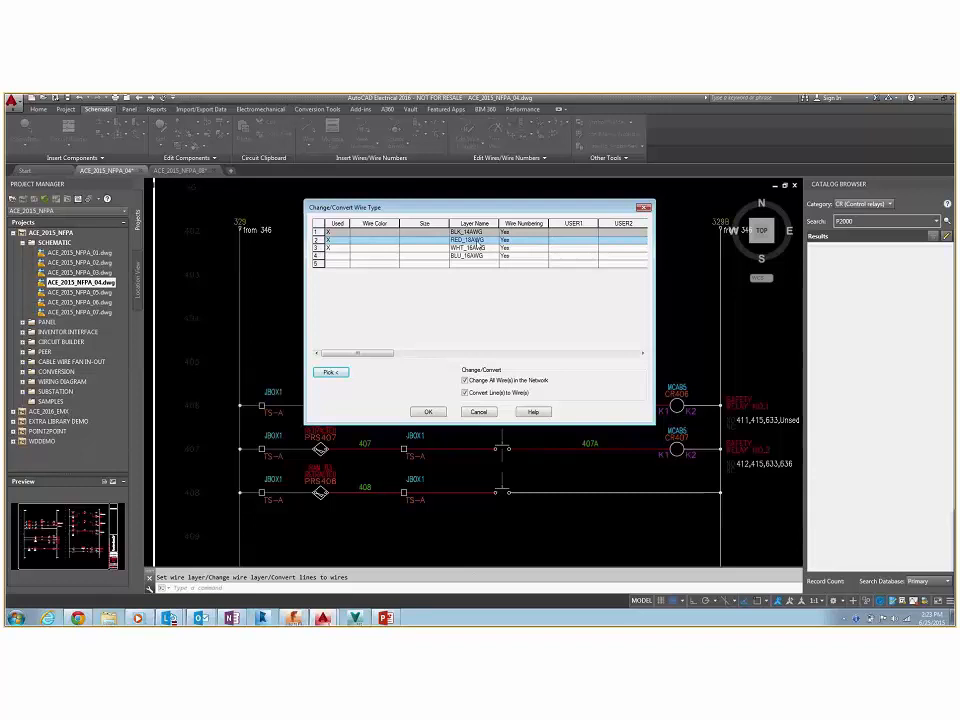
{"action": "left_click", "coordinate": [478, 413]}
{"action": "left_click", "coordinate": [450, 300]}
{"action": "key", "text": "Escape"}
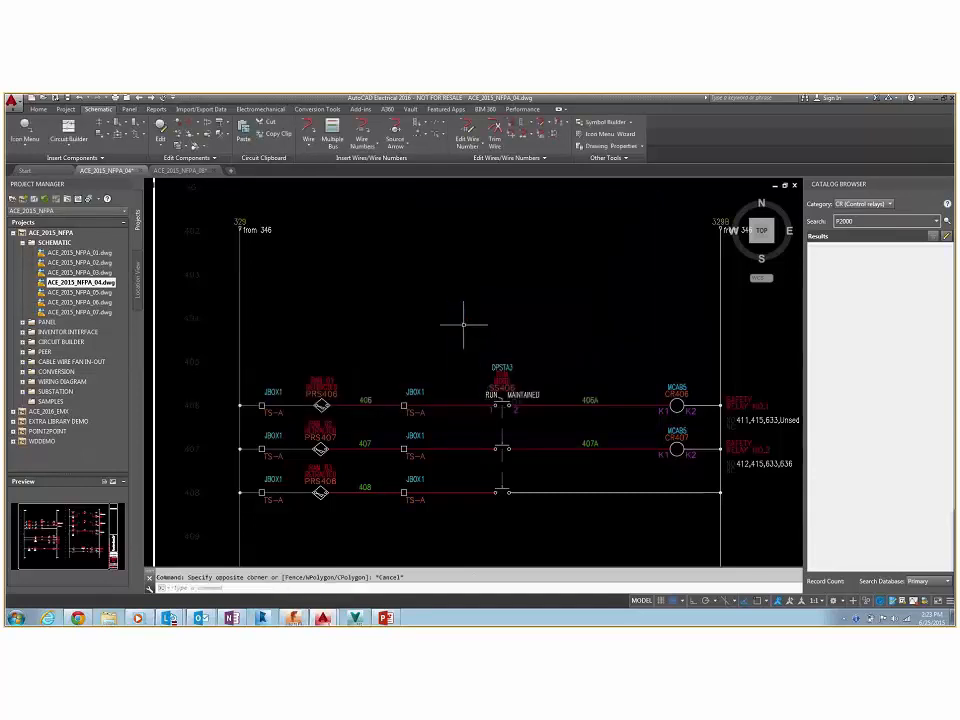
Step: Add a rung at line reference 403 between the 329 and 329B rails
{"action": "left_click", "coordinate": [531, 122]}
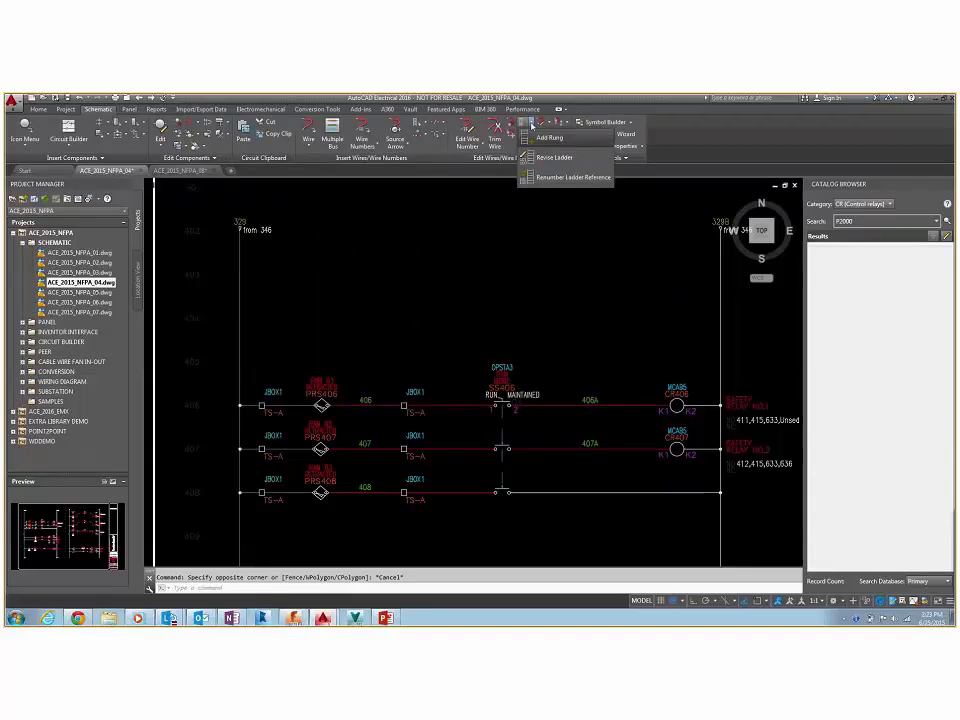
{"action": "left_click", "coordinate": [546, 137]}
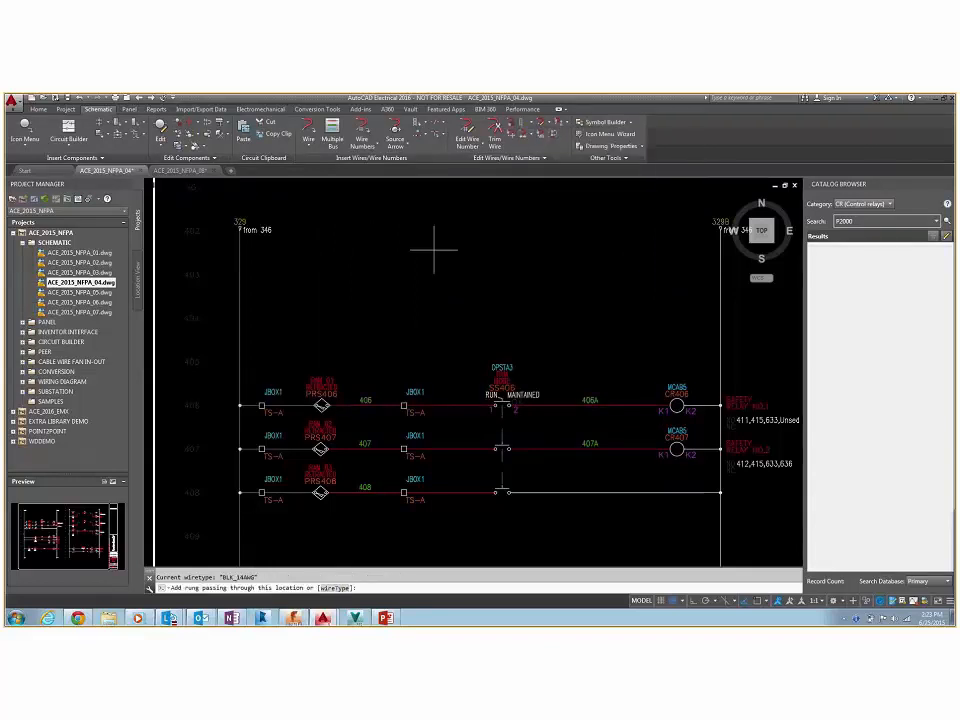
{"action": "left_click", "coordinate": [355, 273]}
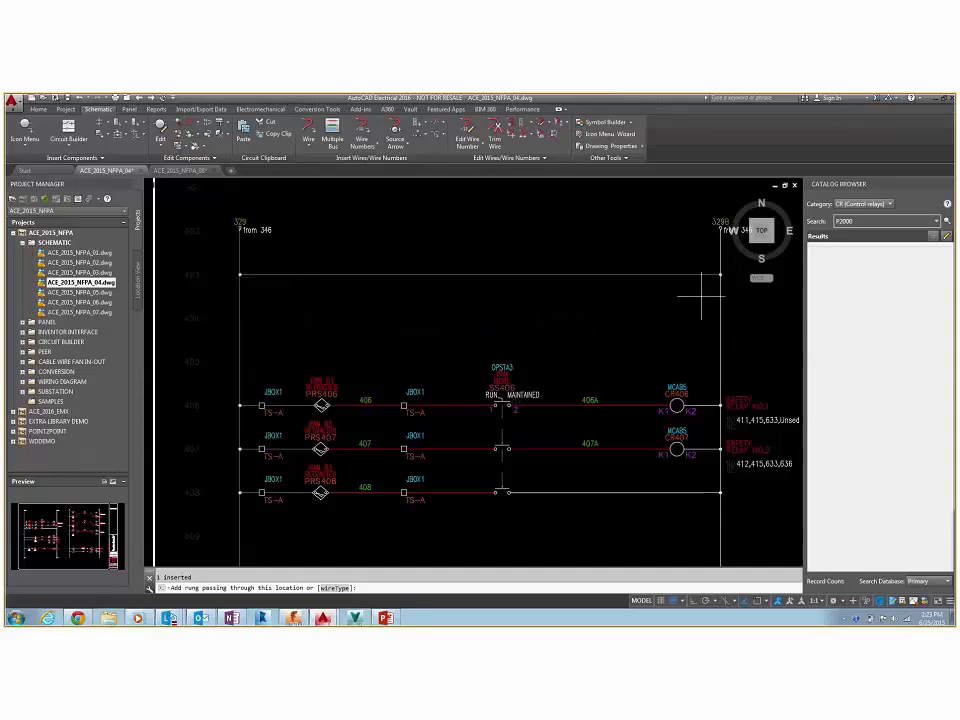
Step: Draw two branch wires at line reference 404, connecting the 329 rail and the 329B rail to rung 403
{"action": "left_click", "coordinate": [308, 130]}
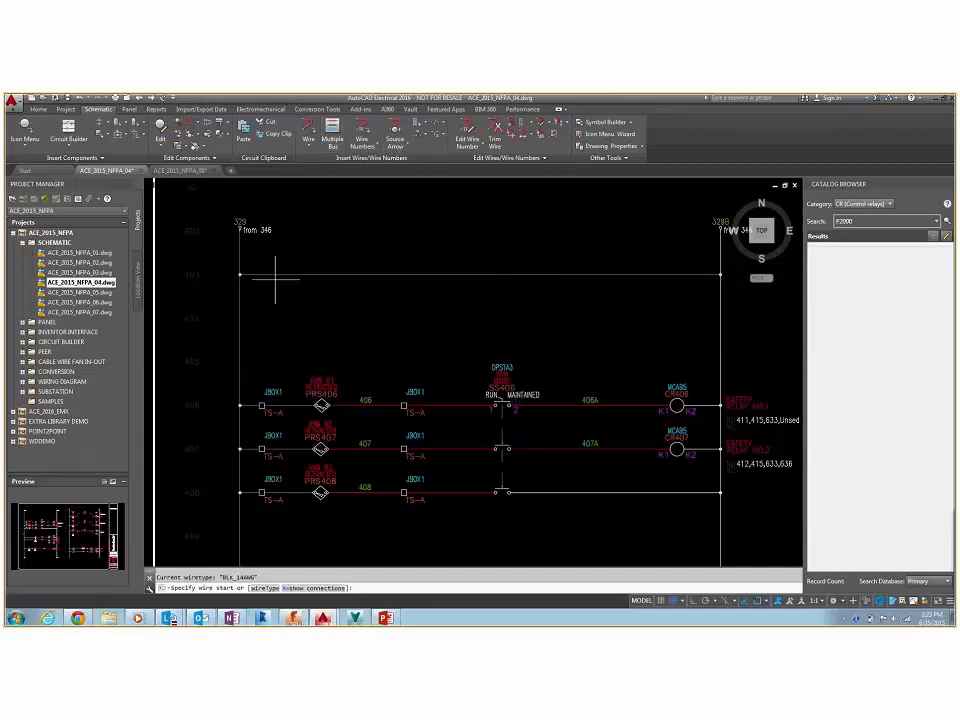
{"action": "left_click", "coordinate": [240, 320]}
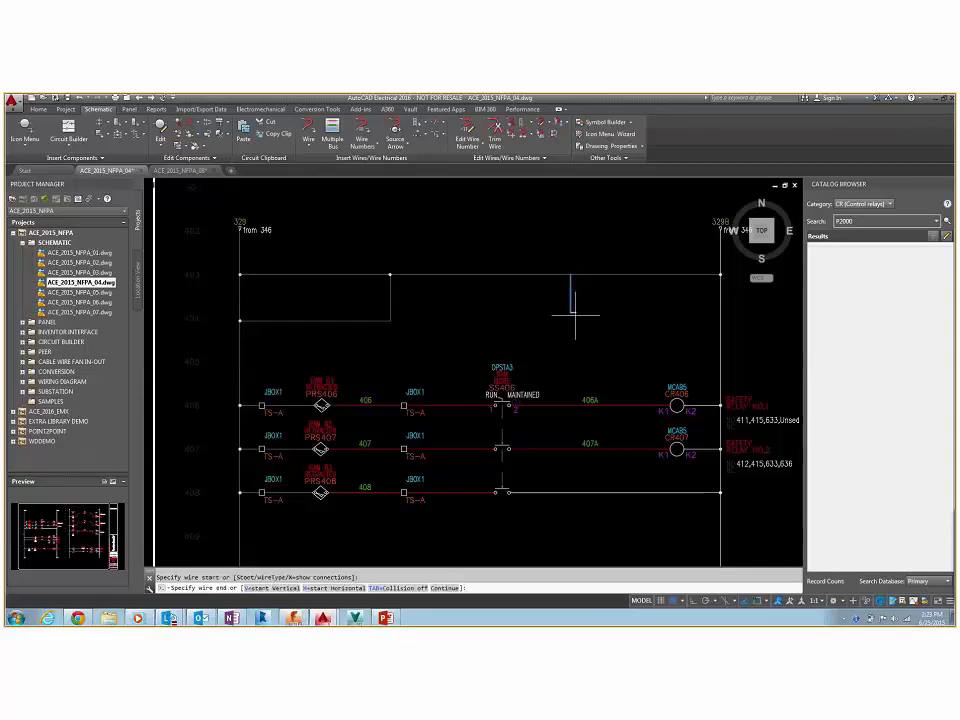
{"action": "left_click", "coordinate": [570, 273]}
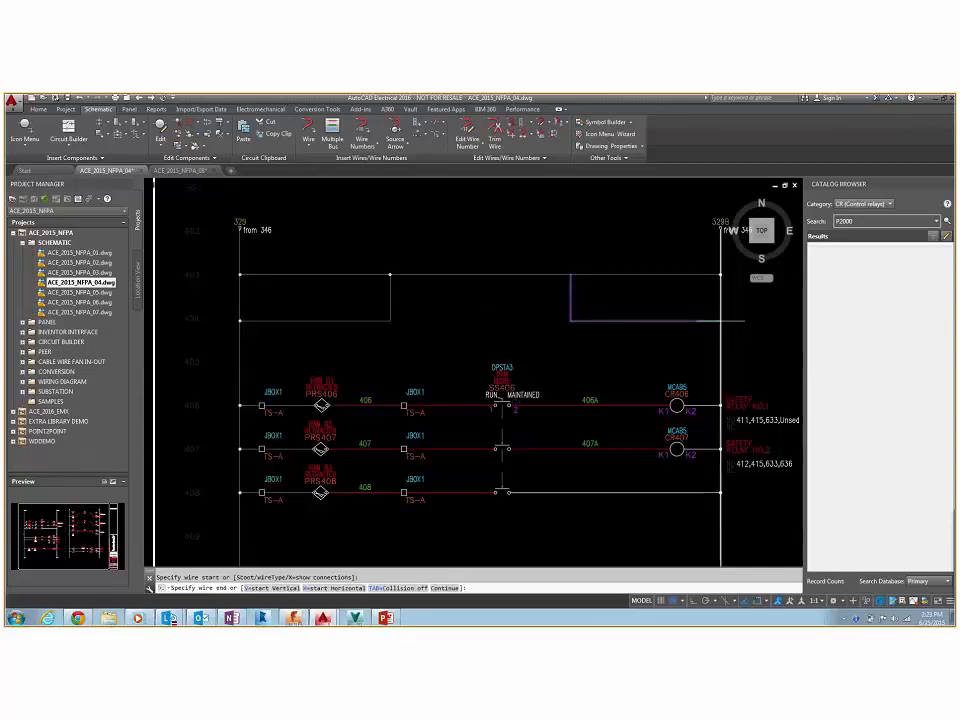
{"action": "left_click", "coordinate": [722, 320]}
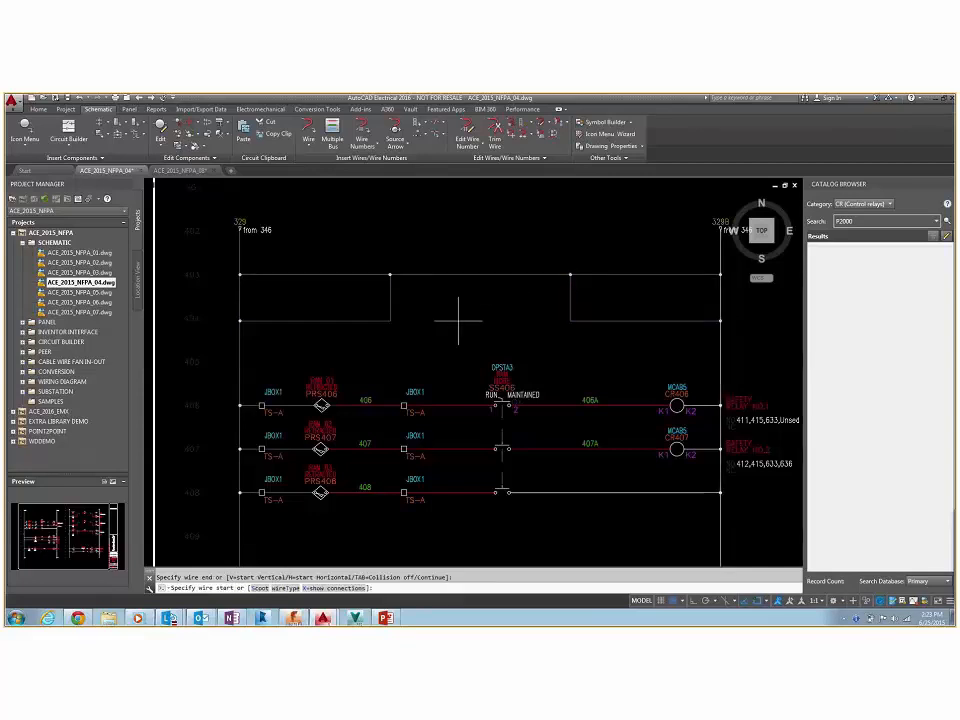
Step: Draw a wire down across rung 403 and the left 404 branch, ending in a short horizontal segment, and inspect its crossing loops
{"action": "left_click", "coordinate": [309, 147]}
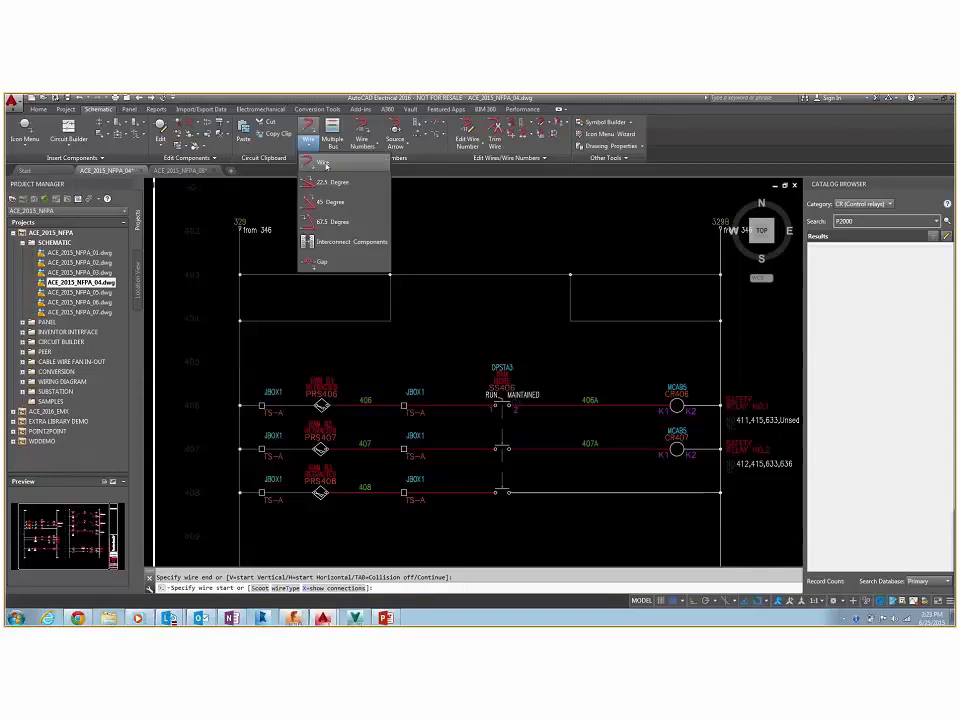
{"action": "left_click", "coordinate": [321, 162]}
{"action": "left_click", "coordinate": [317, 251]}
{"action": "left_click", "coordinate": [373, 348]}
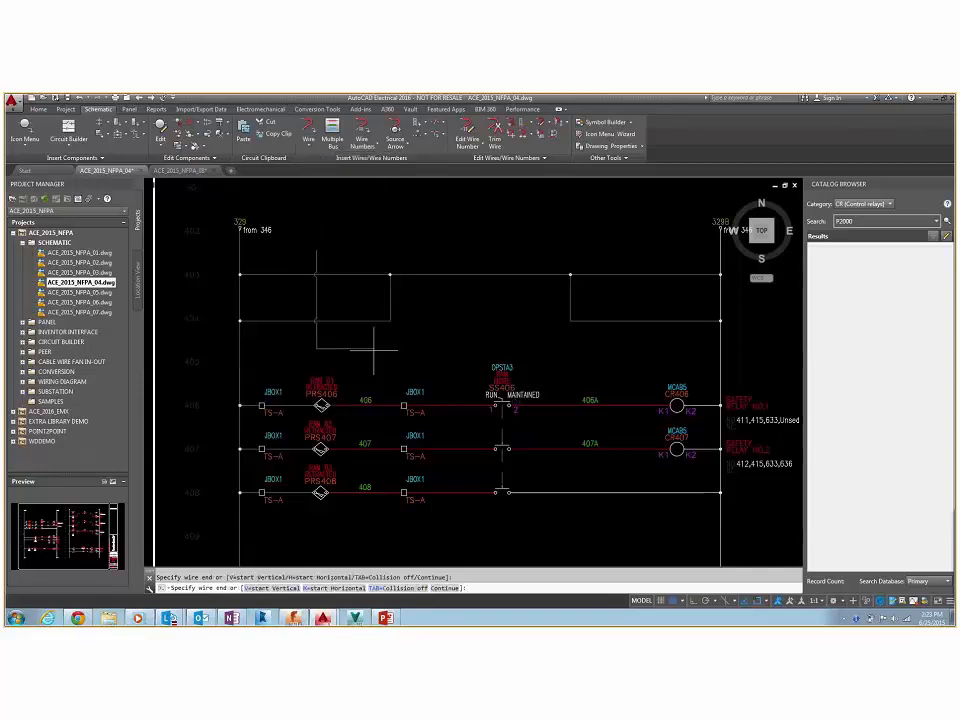
{"action": "right_click", "coordinate": [394, 348]}
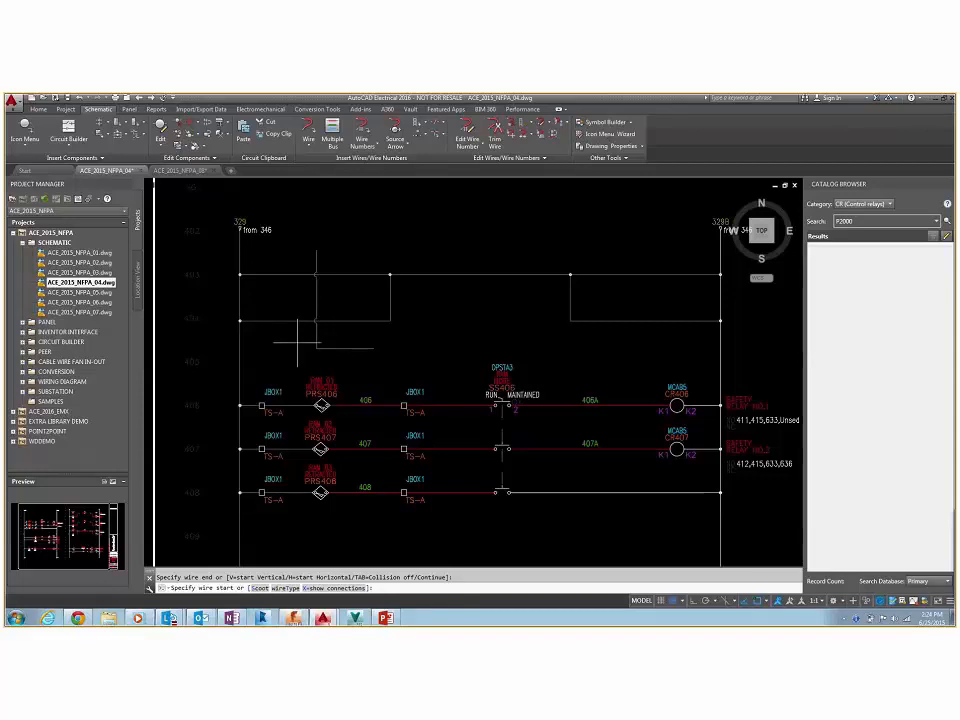
{"action": "scroll", "coordinate": [297, 345], "scroll_direction": "up", "scroll_amount": 5}
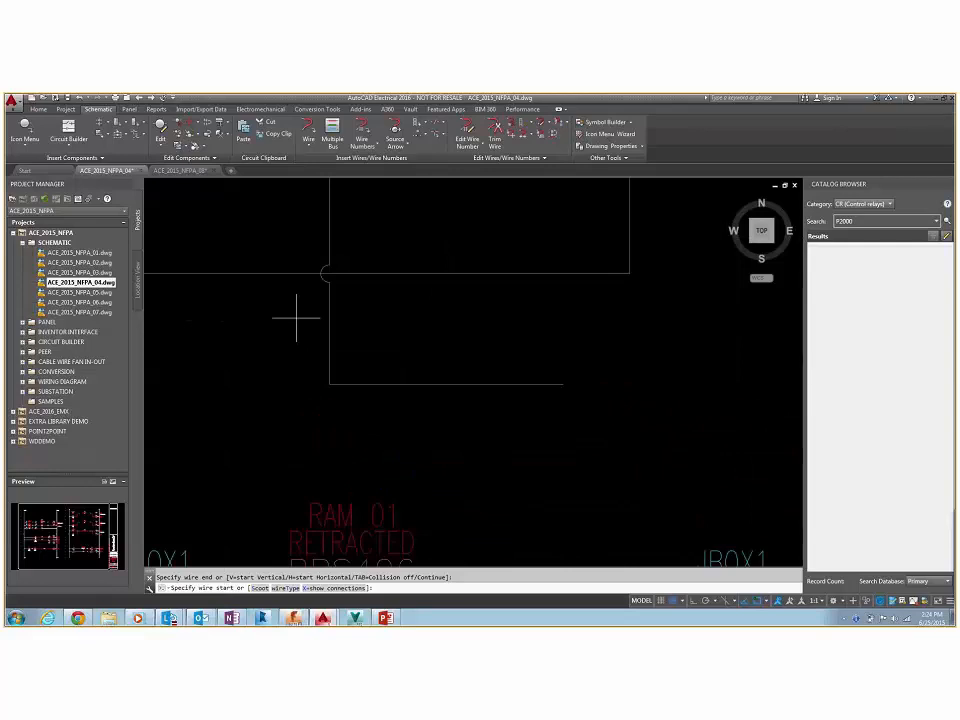
{"action": "scroll", "coordinate": [297, 318], "scroll_direction": "down", "scroll_amount": 5}
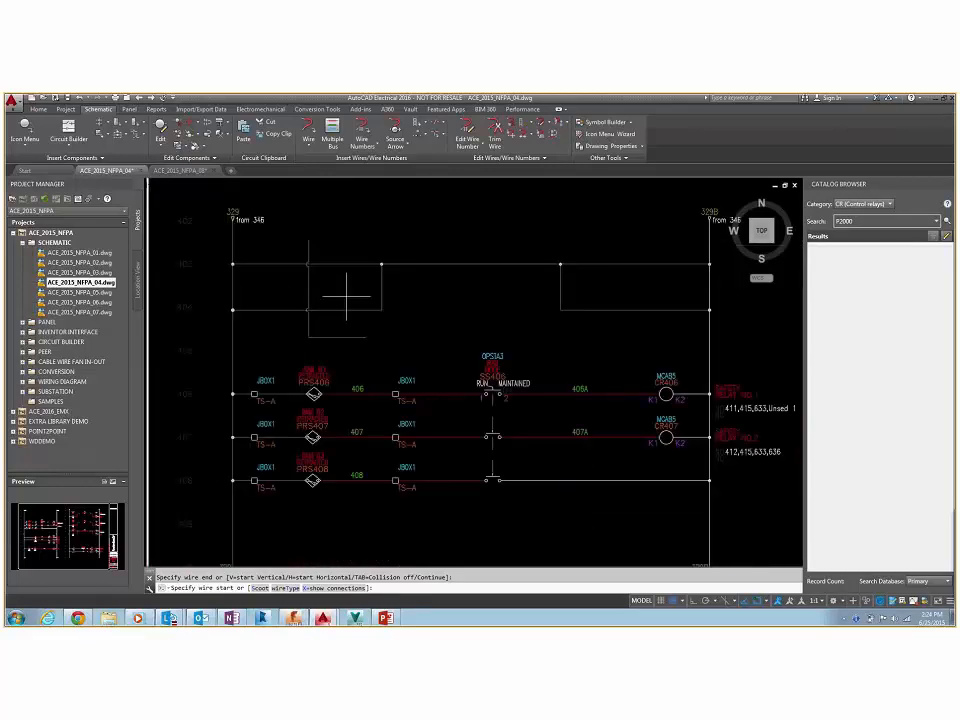
{"action": "key", "text": "Return"}
Step: Trim away the horizontal and vertical segments of the wire crossing rung 403 and the 404 branch
{"action": "left_click", "coordinate": [494, 136]}
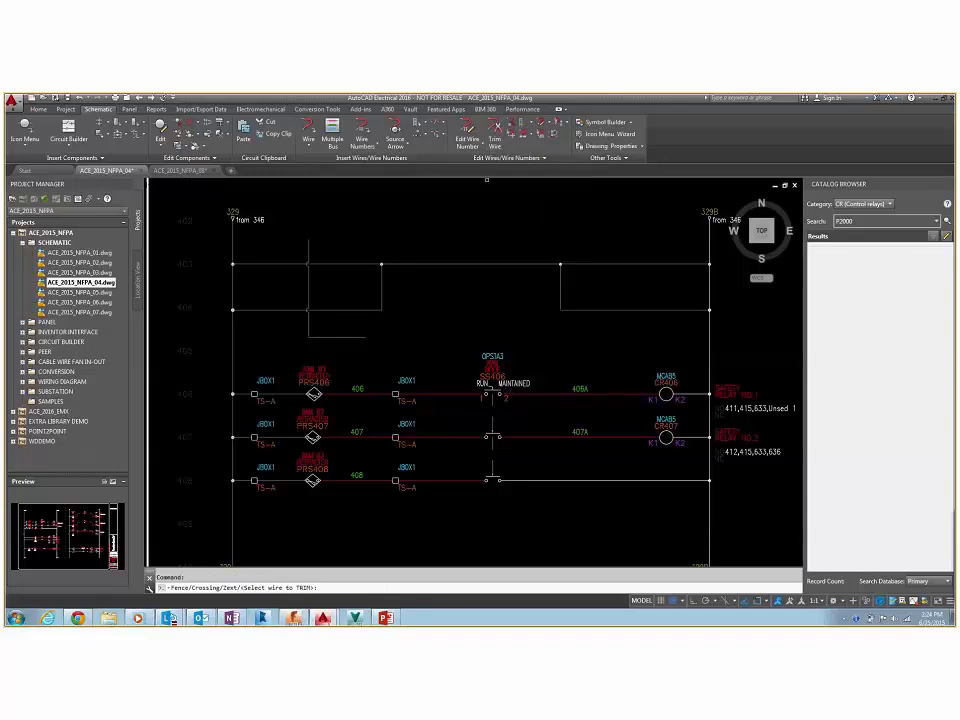
{"action": "left_click", "coordinate": [306, 332]}
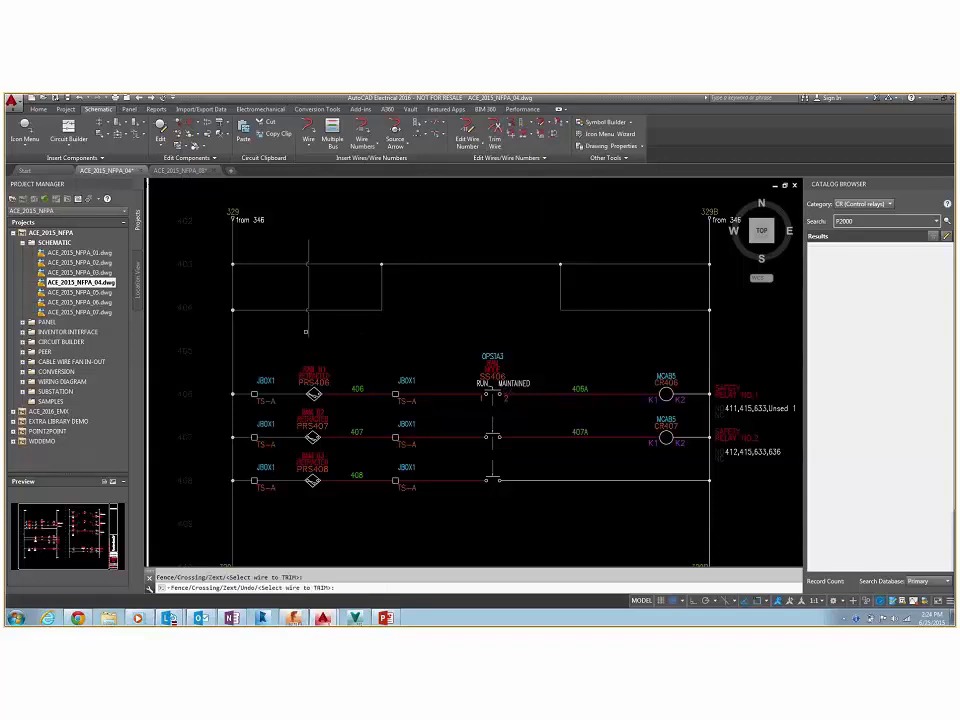
{"action": "left_click", "coordinate": [309, 312]}
{"action": "left_click", "coordinate": [26, 146]}
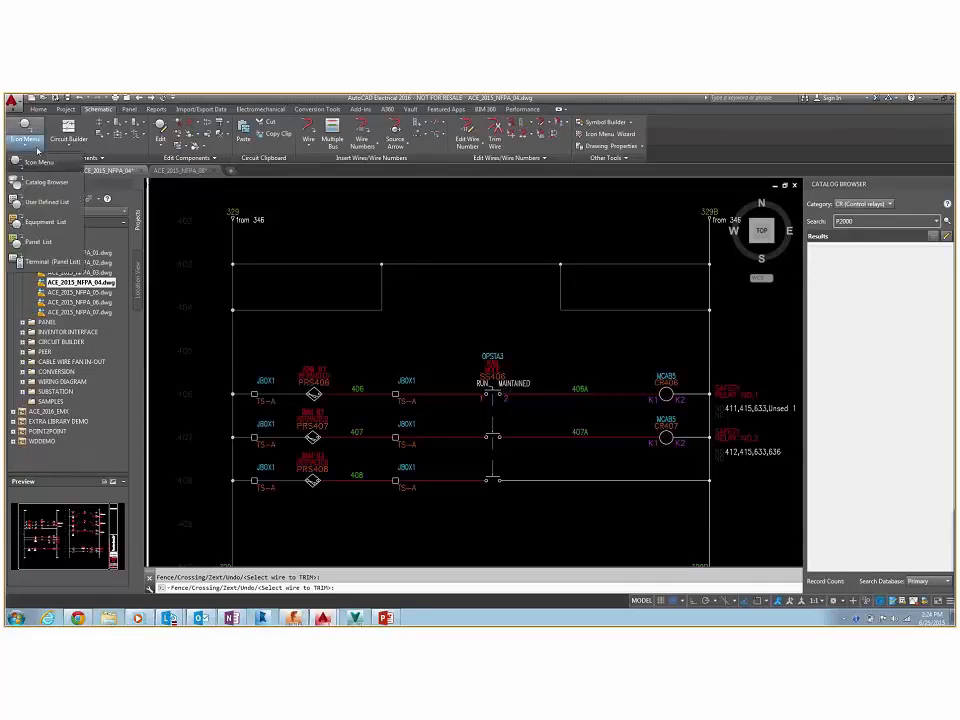
{"action": "left_click", "coordinate": [33, 162]}
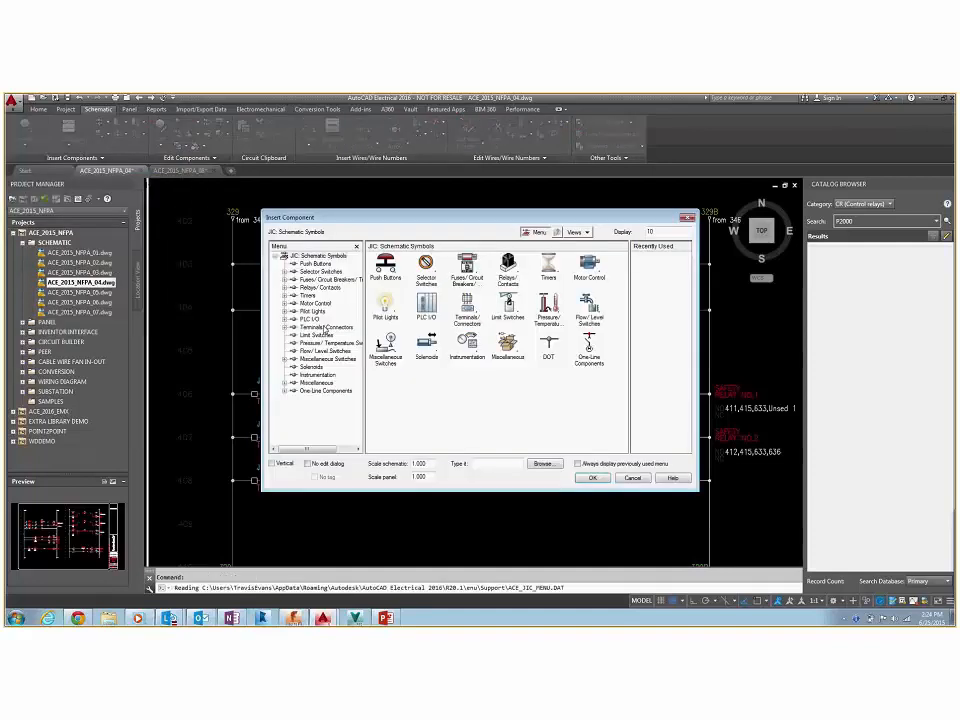
{"action": "left_click", "coordinate": [386, 265]}
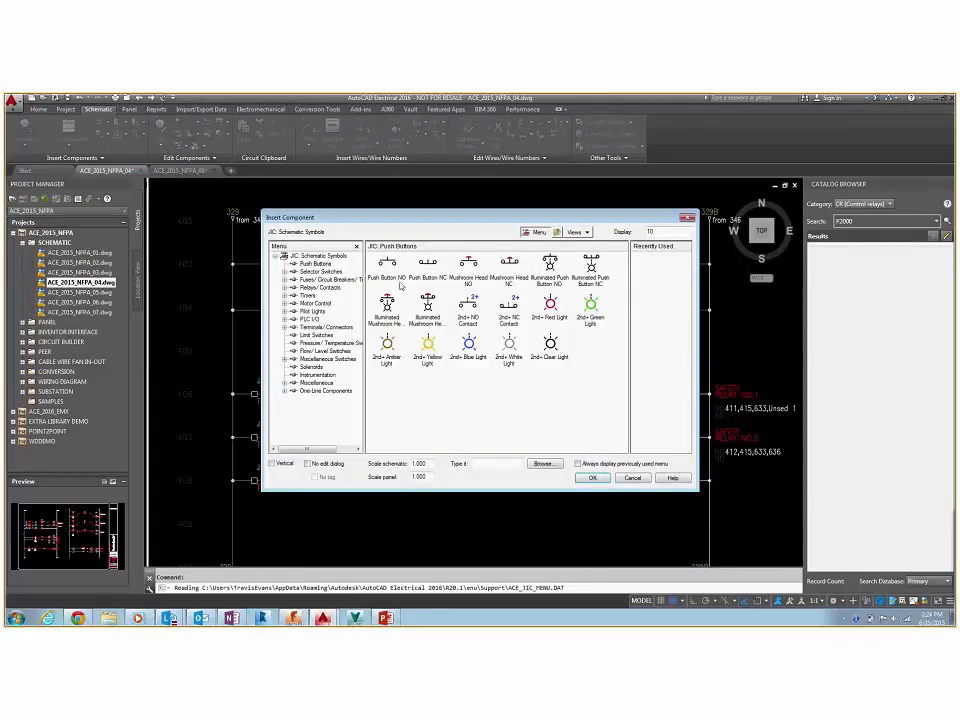
{"action": "left_click", "coordinate": [398, 280]}
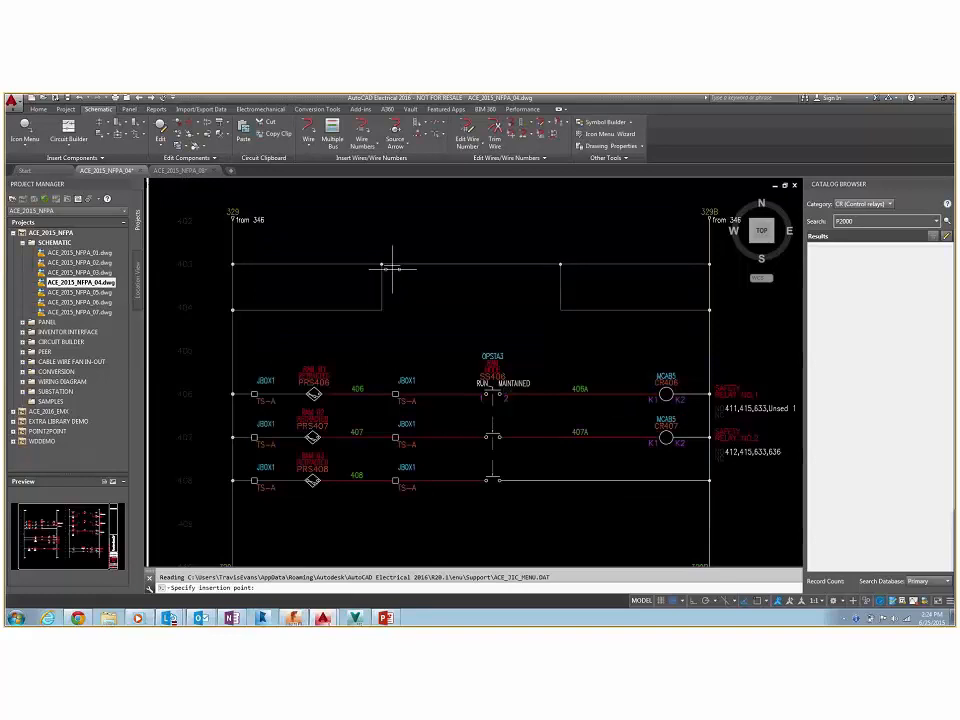
{"action": "key", "text": "Escape"}
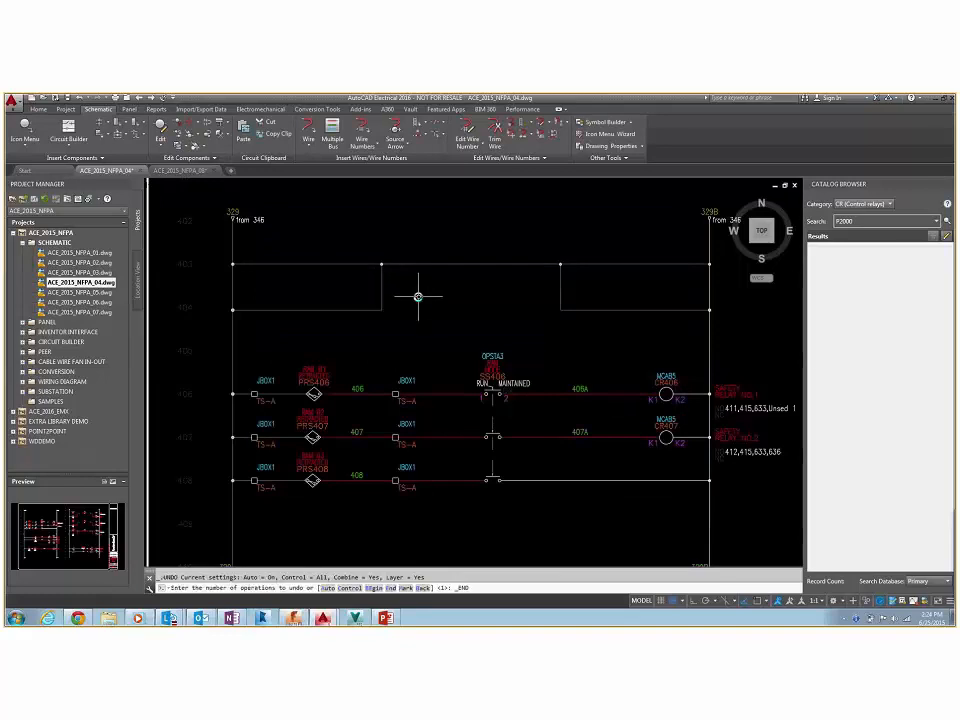
Step: Insert a Push Button NO symbol on the left part of rung 403, above the 404 branch
{"action": "left_click", "coordinate": [36, 150]}
{"action": "left_click", "coordinate": [42, 158]}
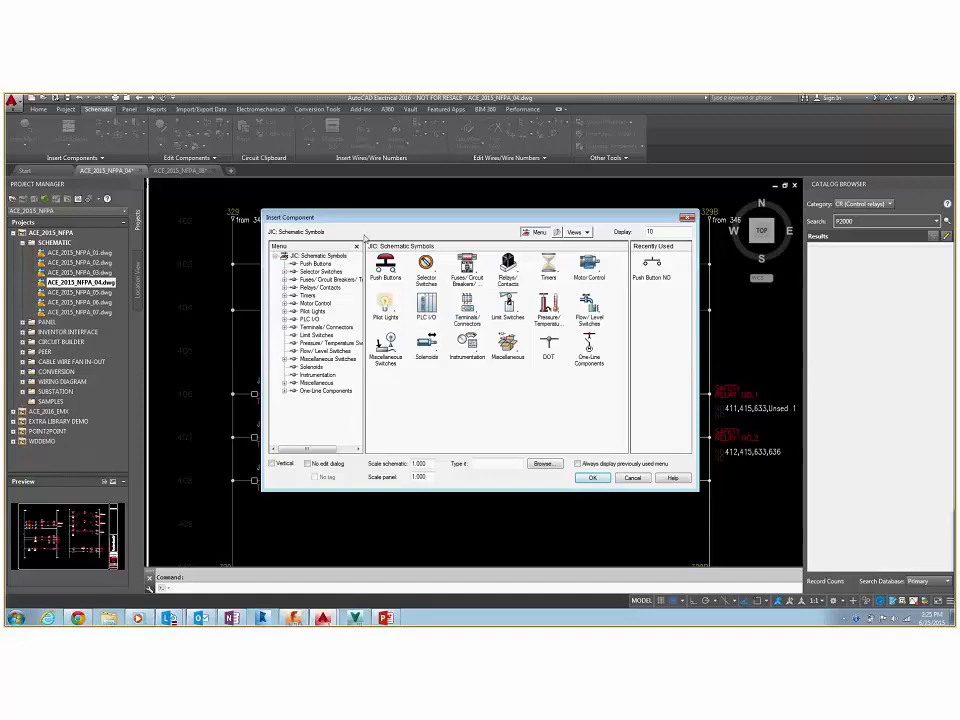
{"action": "double_click", "coordinate": [387, 263]}
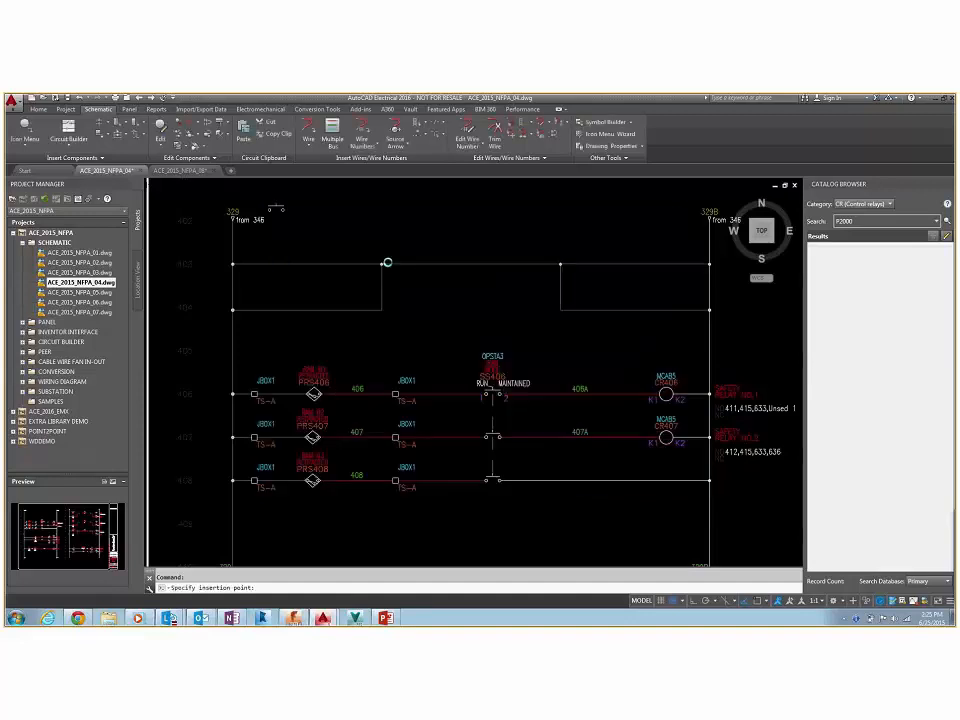
{"action": "left_click", "coordinate": [317, 263]}
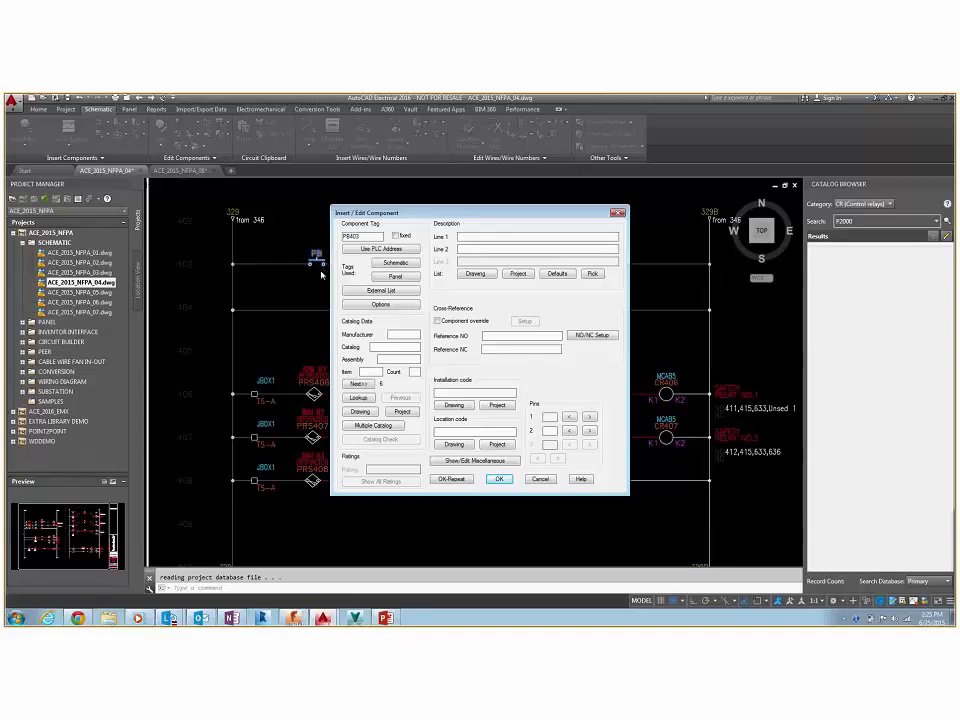
Step: Search the push button catalog for BR6A and add AB part 800H-BR6A as multiple catalog entry 01 of PB403
{"action": "left_click", "coordinate": [370, 425]}
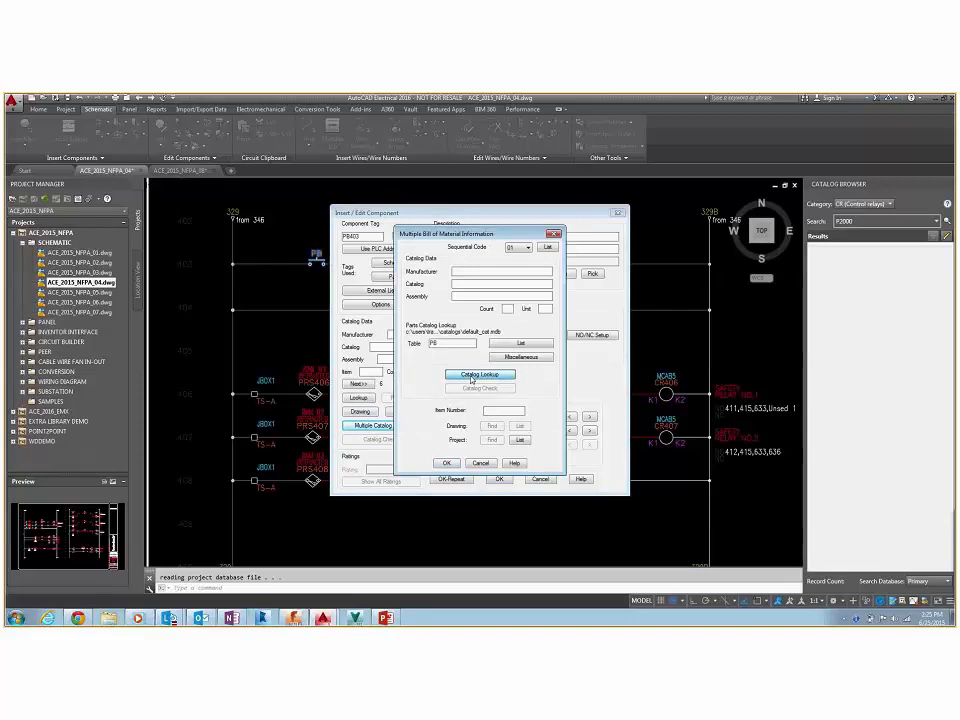
{"action": "left_click", "coordinate": [471, 376]}
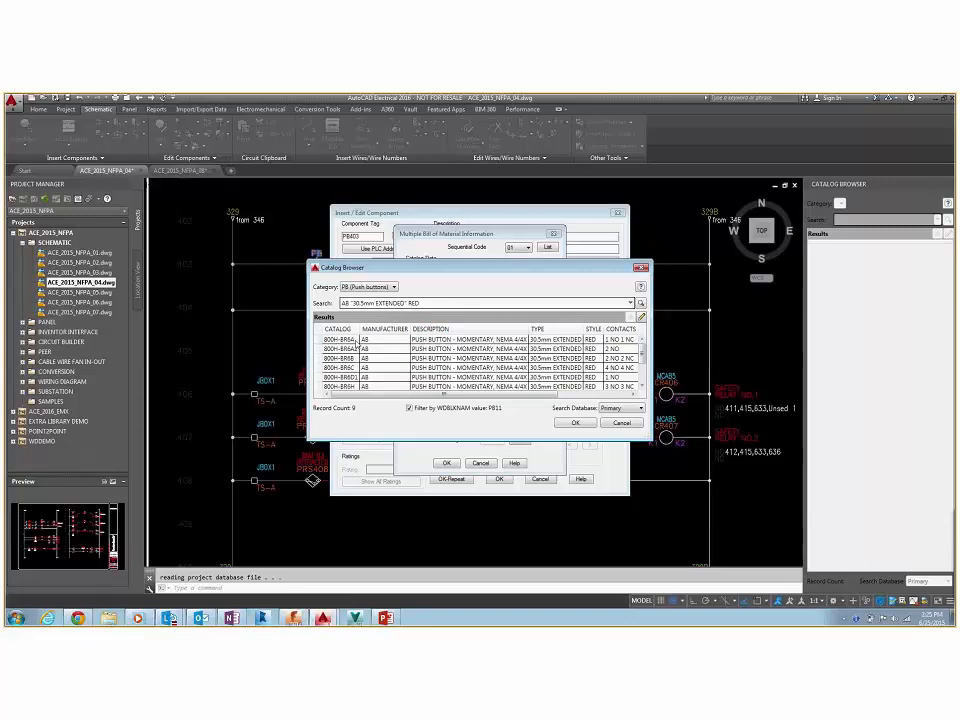
{"action": "left_click_drag", "start_coordinate": [461, 394], "coordinate": [436, 401]}
{"action": "left_click", "coordinate": [616, 302]}
{"action": "left_click_drag", "start_coordinate": [445, 305], "coordinate": [340, 307]}
{"action": "type", "text": "8R6A"}
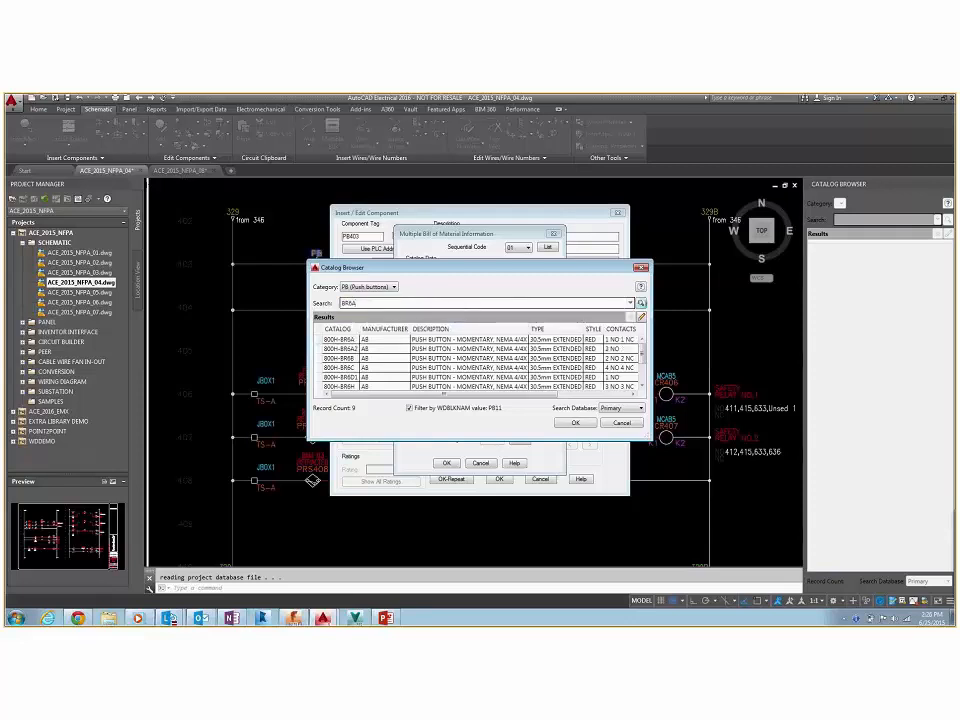
{"action": "key", "text": "Return"}
{"action": "left_click", "coordinate": [345, 340]}
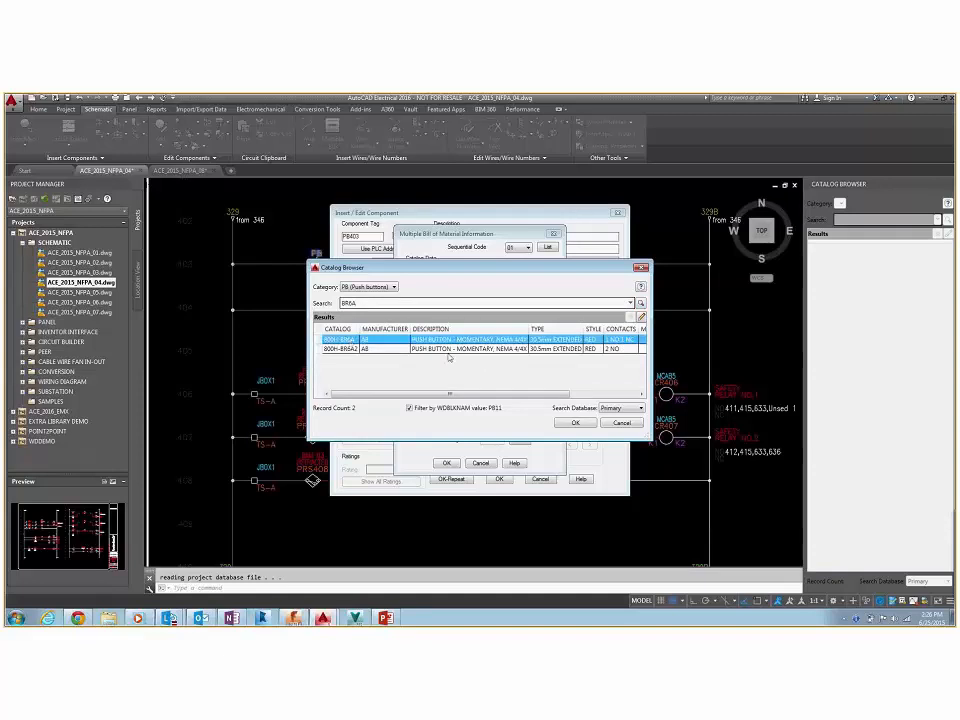
{"action": "left_click", "coordinate": [575, 422]}
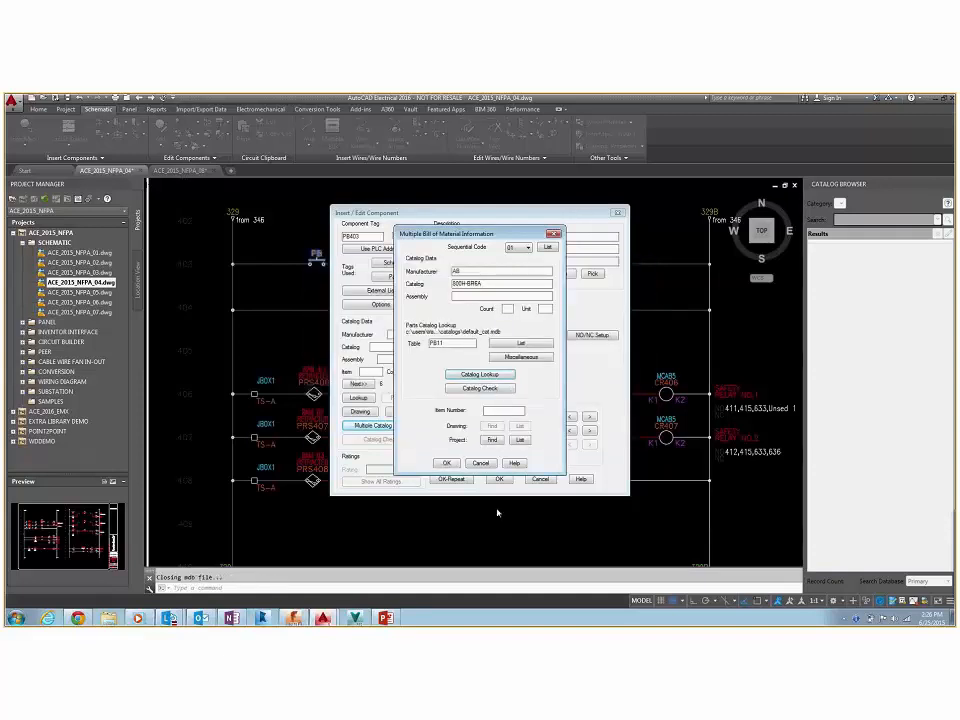
{"action": "left_click", "coordinate": [447, 463]}
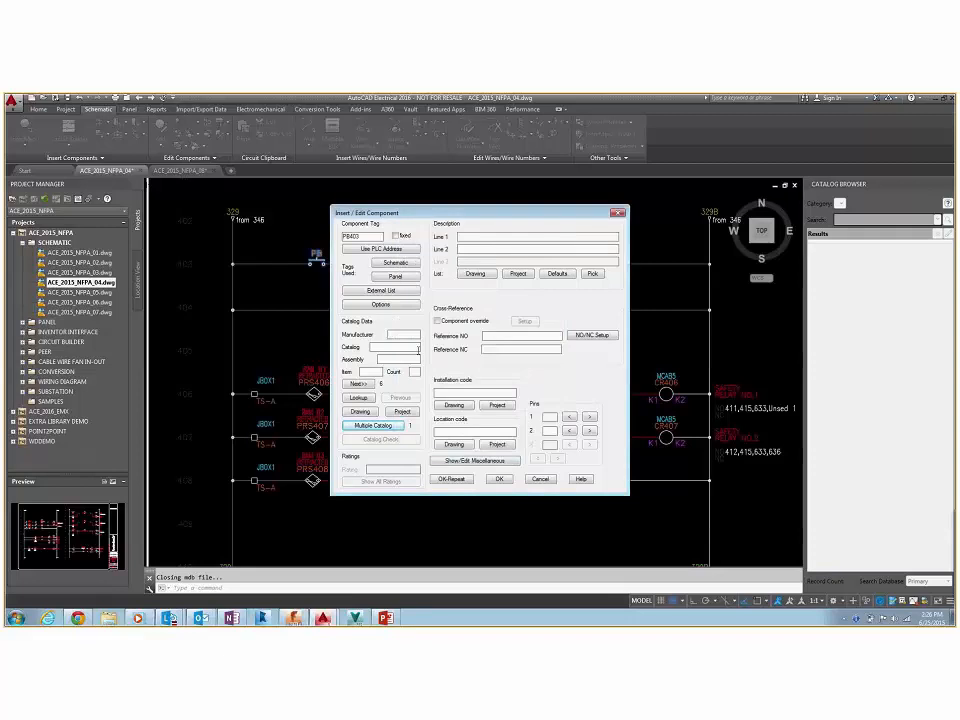
Step: Look up BR6A for PB403's main catalog data, assign AB part 800H-BR6A and accept the component
{"action": "double_click", "coordinate": [350, 235]}
{"action": "left_click", "coordinate": [368, 400]}
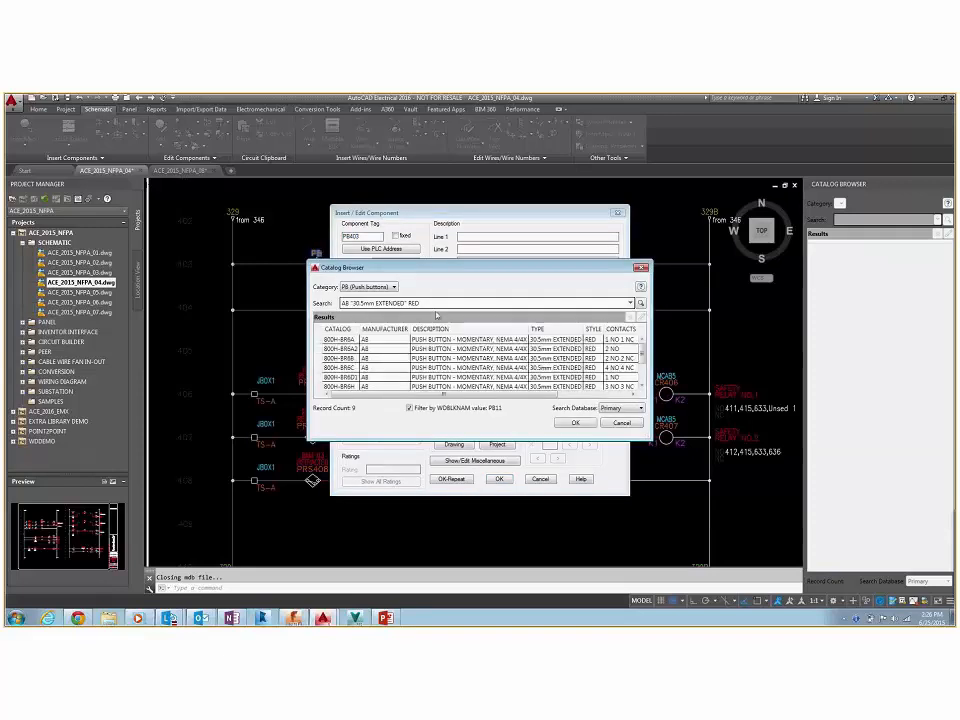
{"action": "left_click_drag", "start_coordinate": [431, 304], "coordinate": [318, 304]}
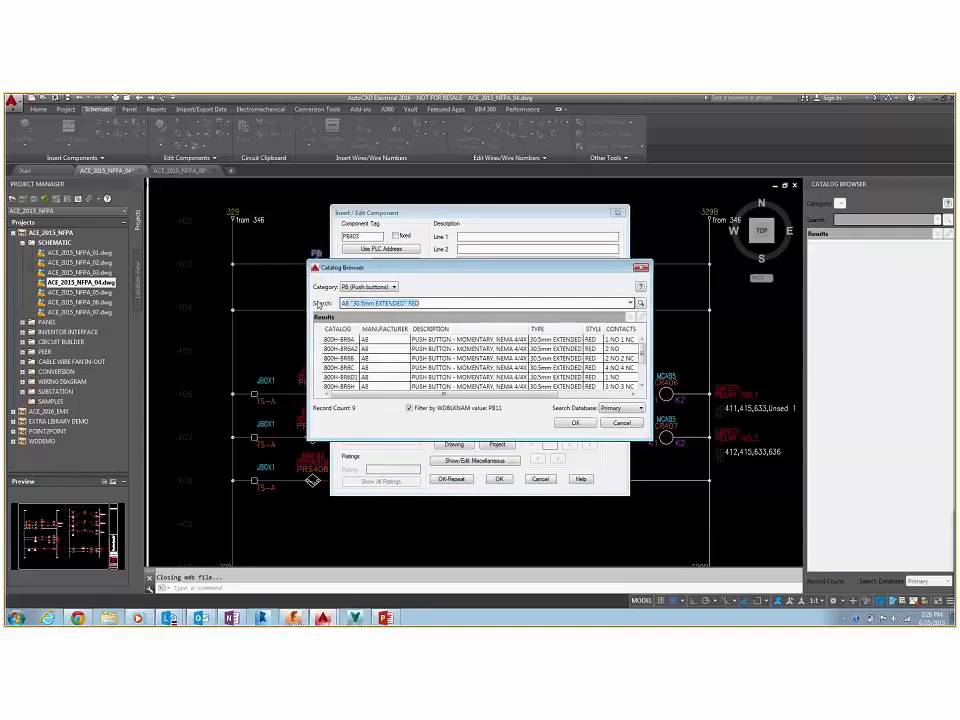
{"action": "type", "text": "BR6A"}
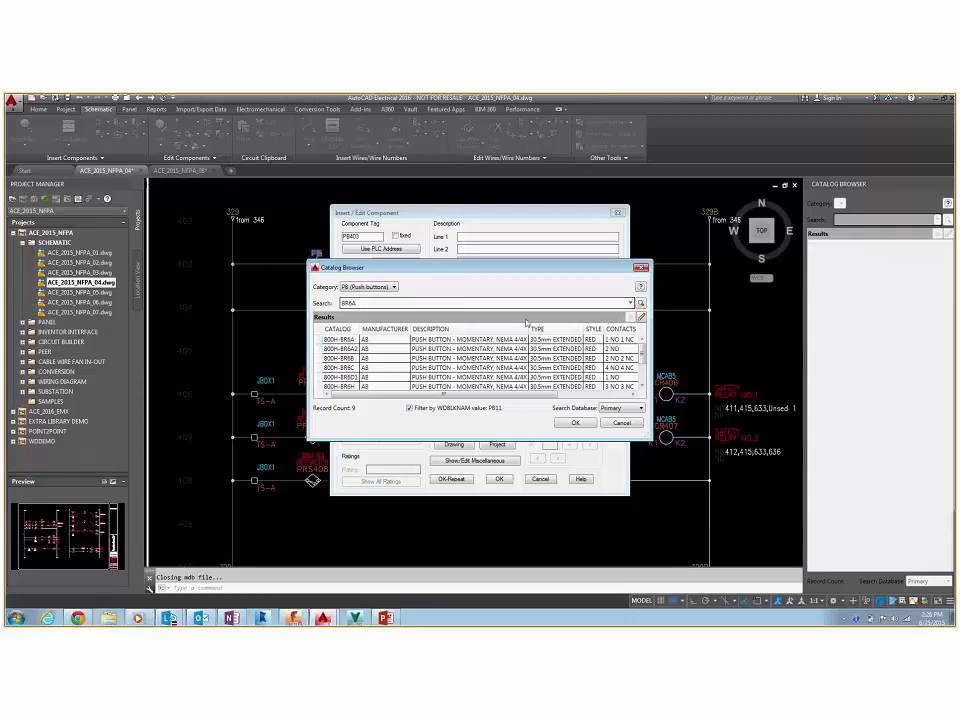
{"action": "left_click", "coordinate": [341, 339]}
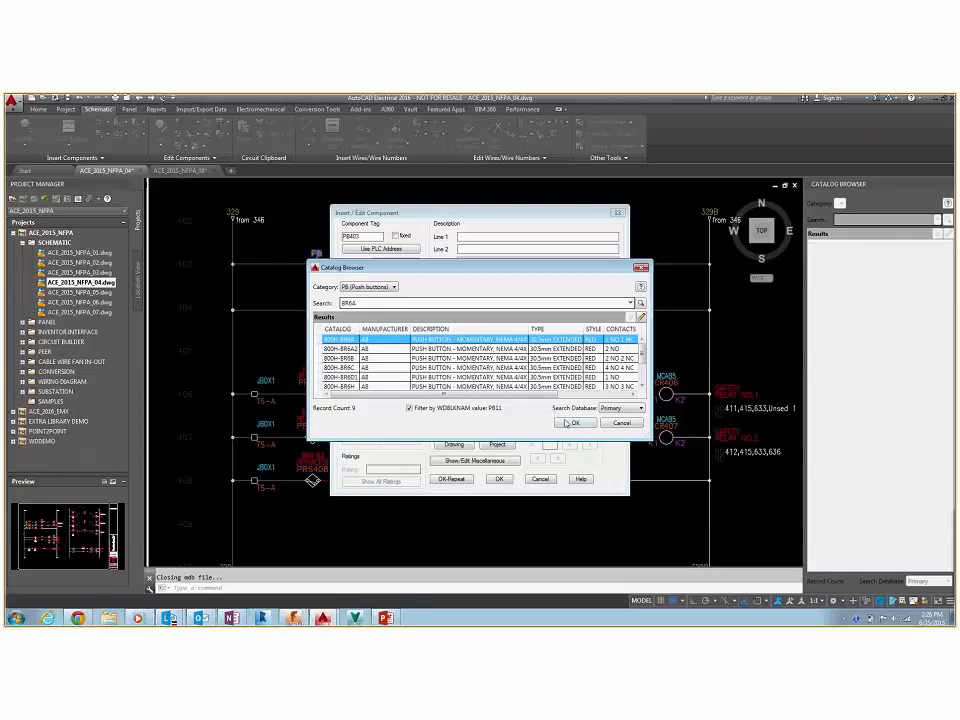
{"action": "left_click", "coordinate": [567, 424]}
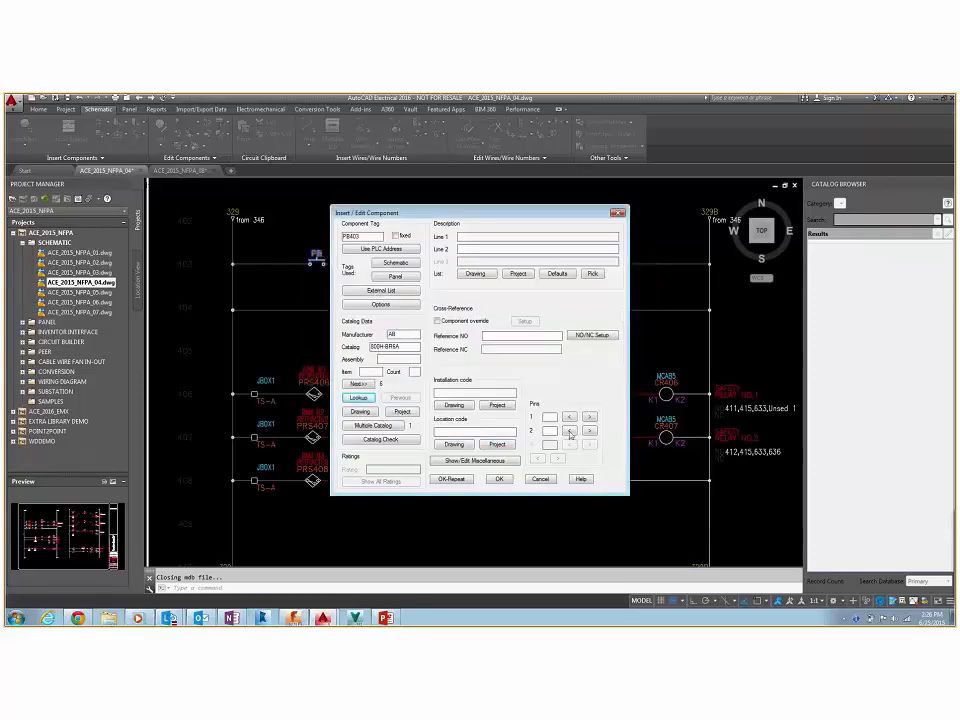
{"action": "left_click", "coordinate": [499, 479]}
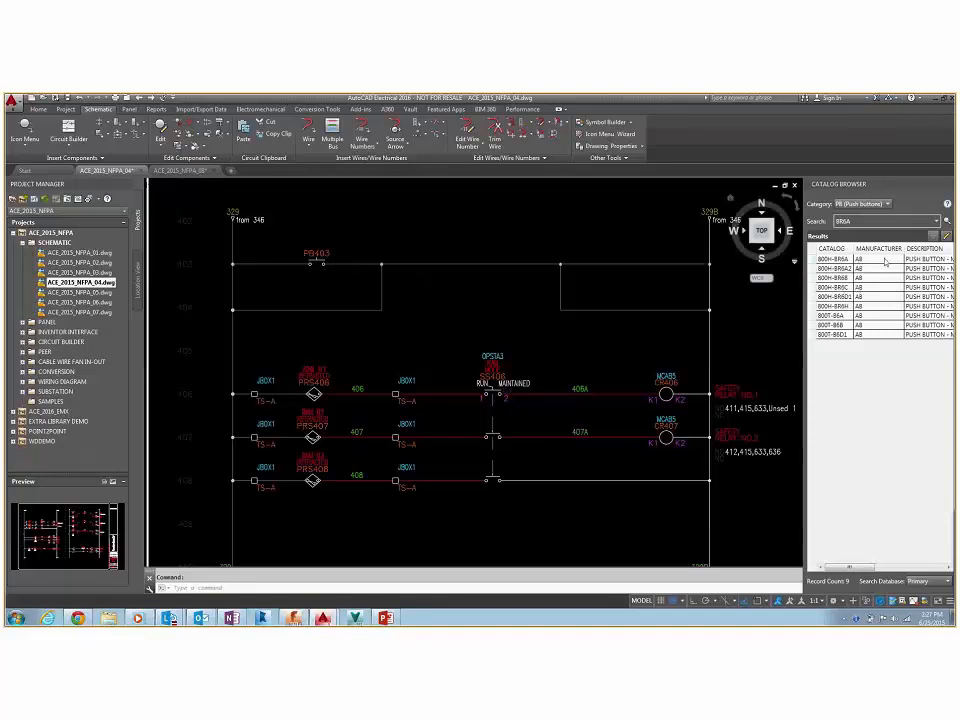
Step: Search the docked catalog's push button category for DR6A
{"action": "double_click", "coordinate": [878, 220]}
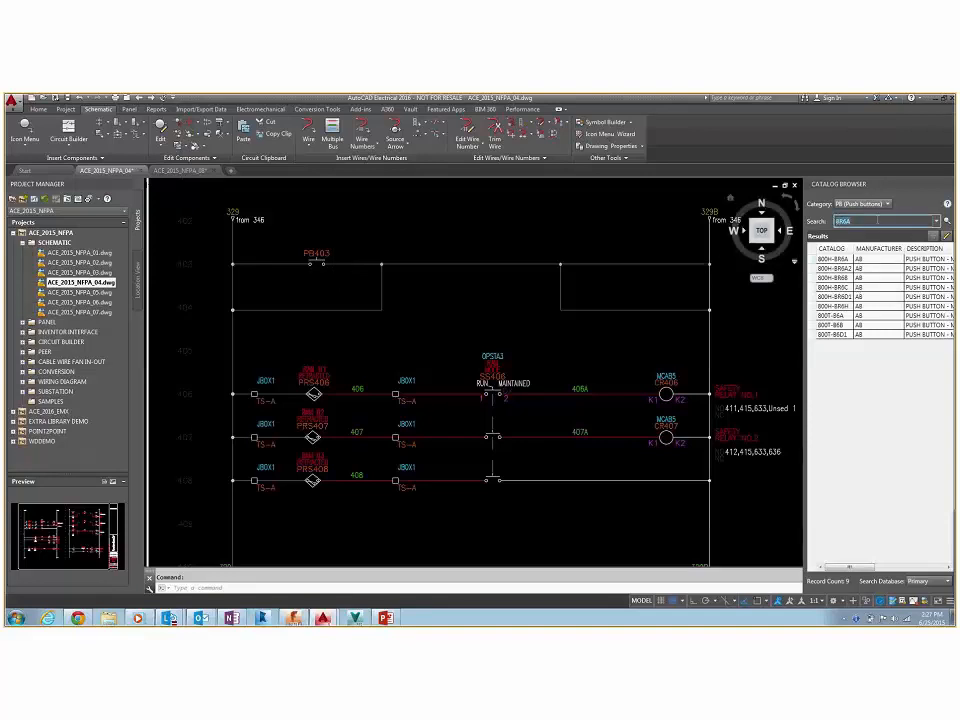
{"action": "type", "text": "b"}
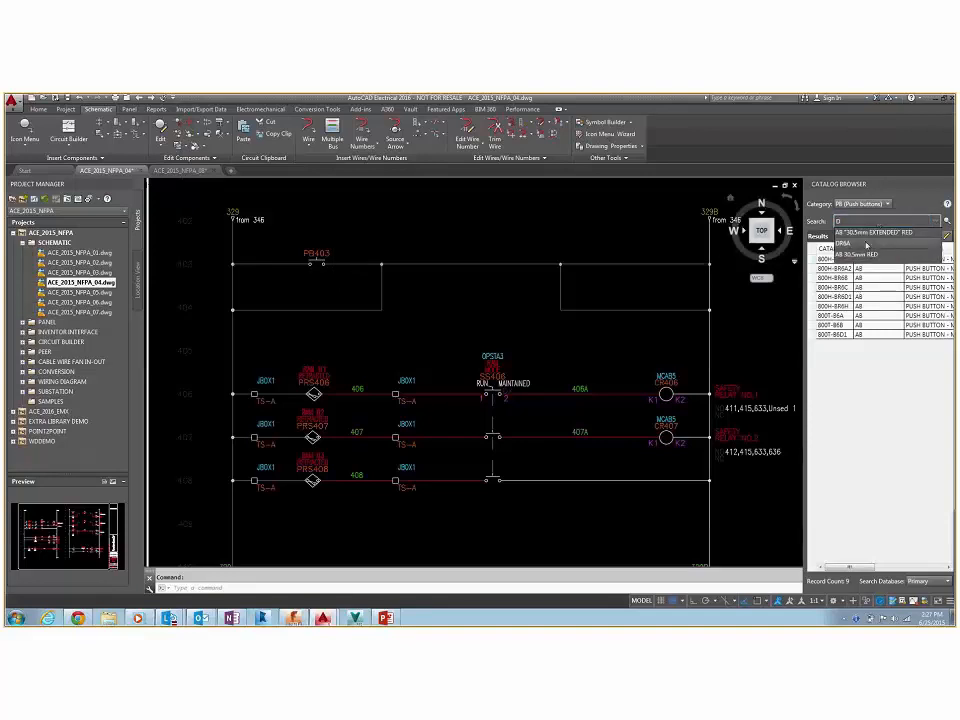
{"action": "left_click", "coordinate": [866, 243]}
{"action": "left_click", "coordinate": [947, 221]}
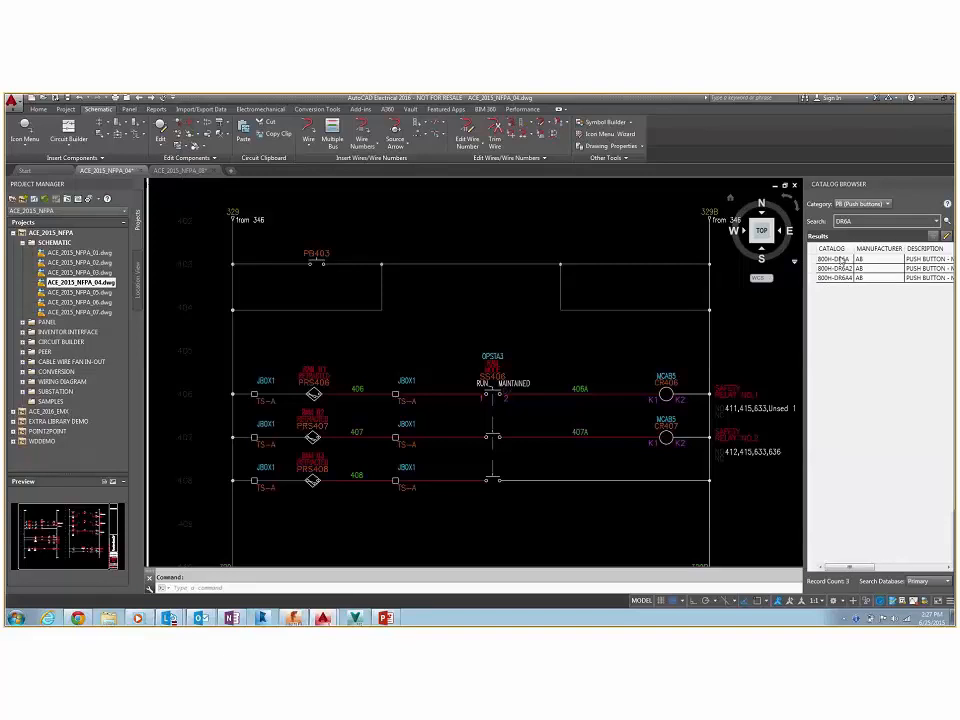
Step: Insert AB part 800H-DR6A with the HPB11M symbol on rung 403 between the two branches and accept its component data
{"action": "left_click", "coordinate": [841, 259]}
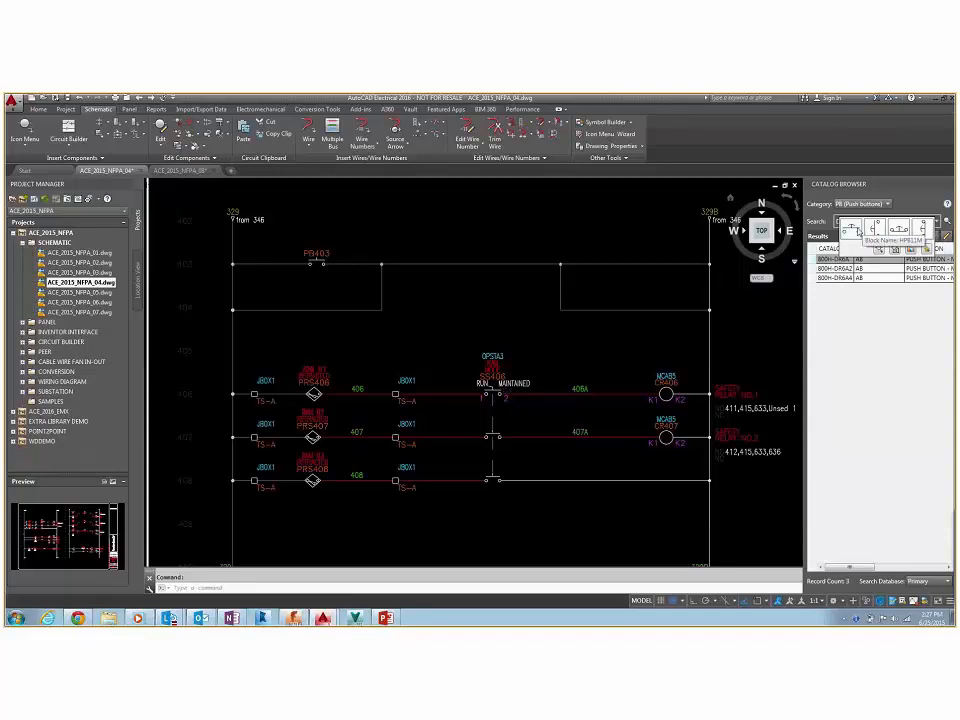
{"action": "left_click", "coordinate": [858, 232]}
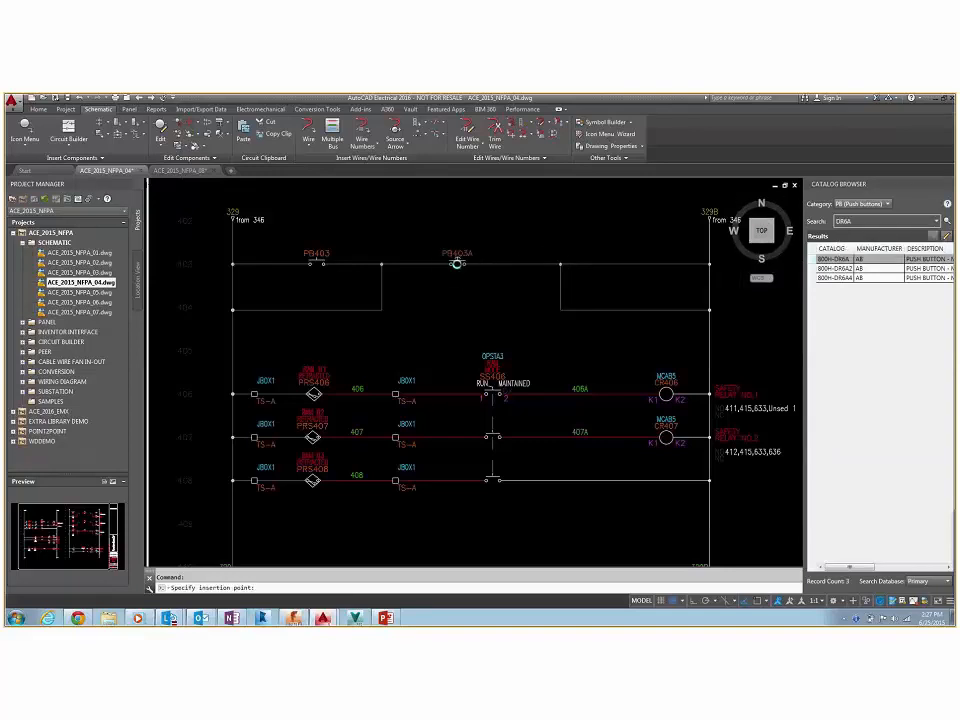
{"action": "left_click", "coordinate": [456, 263]}
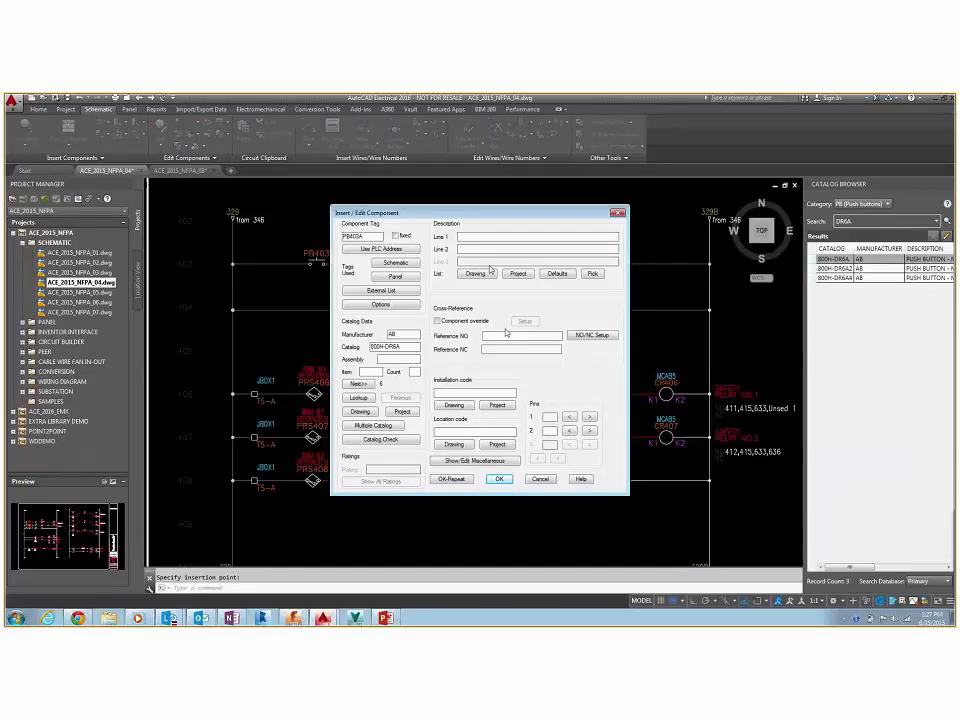
{"action": "left_click", "coordinate": [499, 478]}
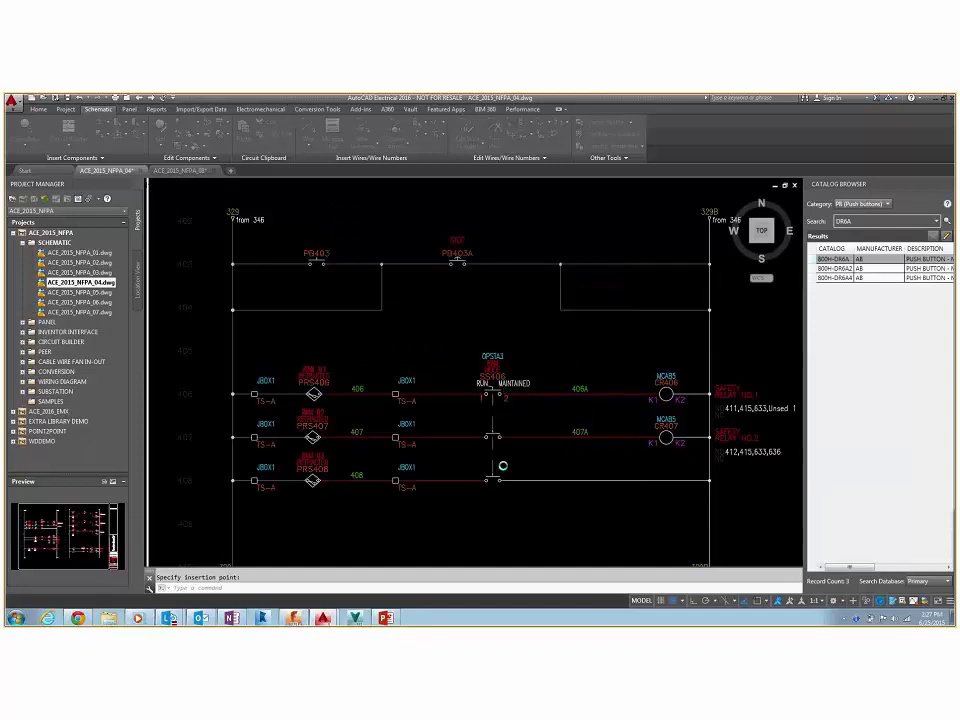